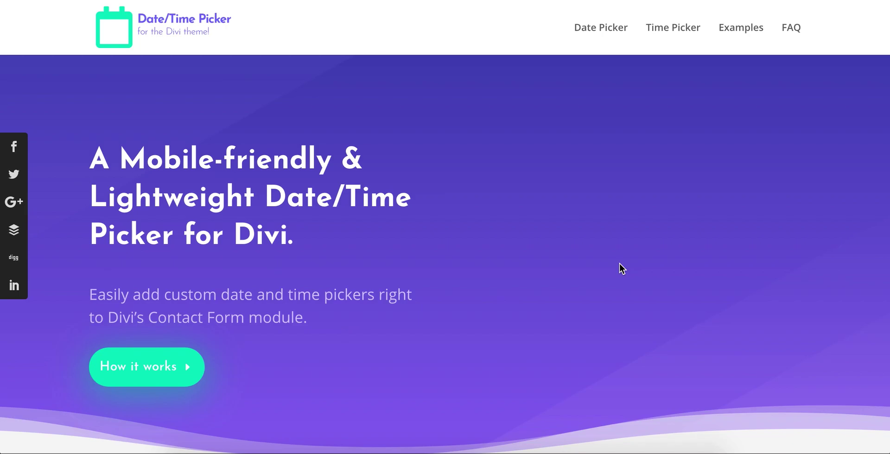
Highlight the quick-guide phrases: contact form module, standard text input, Field ID, datepicker and timepicker
{"action": "scroll", "coordinate": [618, 263], "scroll_direction": "down", "scroll_amount": 8}
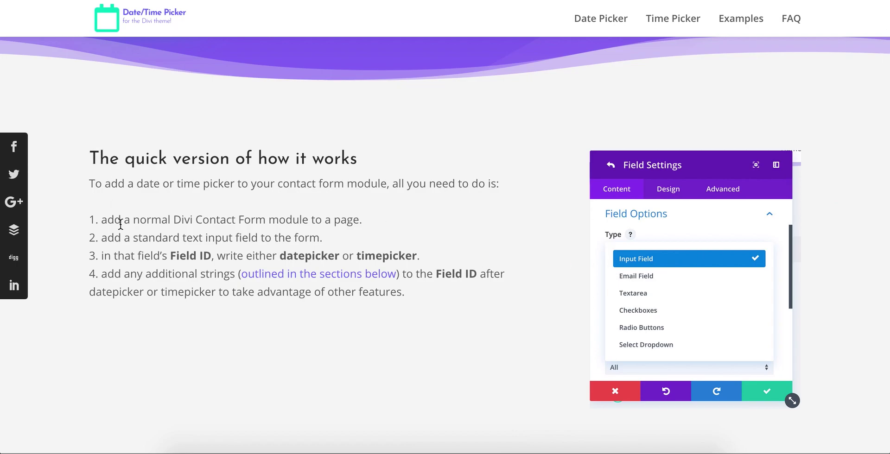
{"action": "left_click_drag", "start_coordinate": [134, 220], "coordinate": [304, 219]}
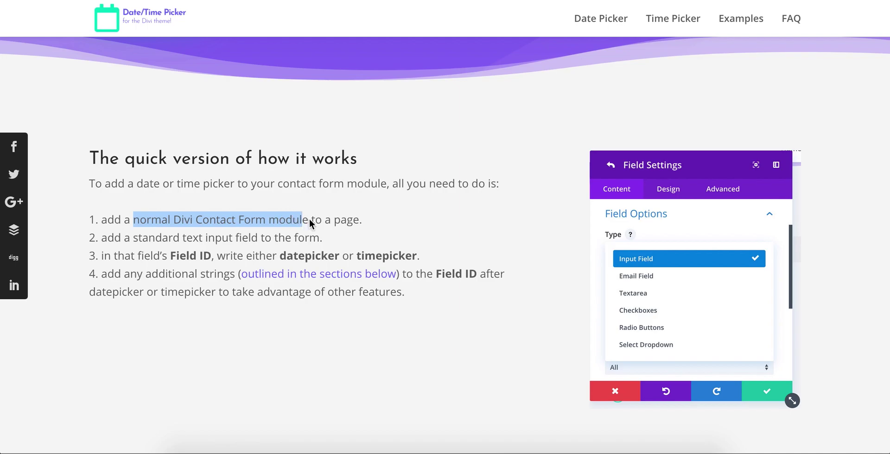
{"action": "left_click_drag", "start_coordinate": [149, 237], "coordinate": [209, 239]}
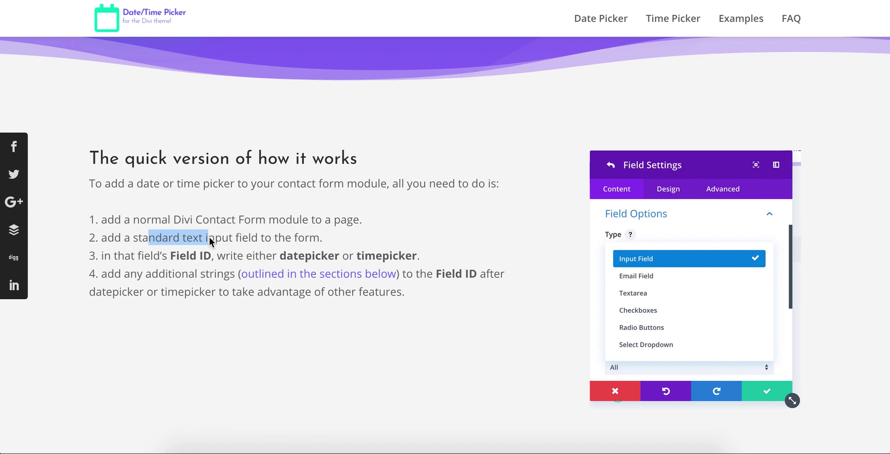
{"action": "left_click", "coordinate": [209, 237]}
{"action": "left_click_drag", "start_coordinate": [171, 255], "coordinate": [211, 257]}
{"action": "double_click", "coordinate": [281, 257]}
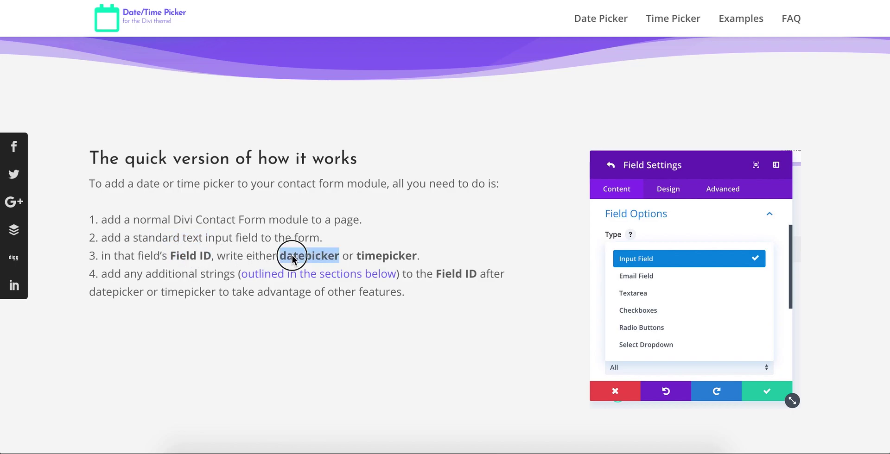
{"action": "double_click", "coordinate": [382, 258]}
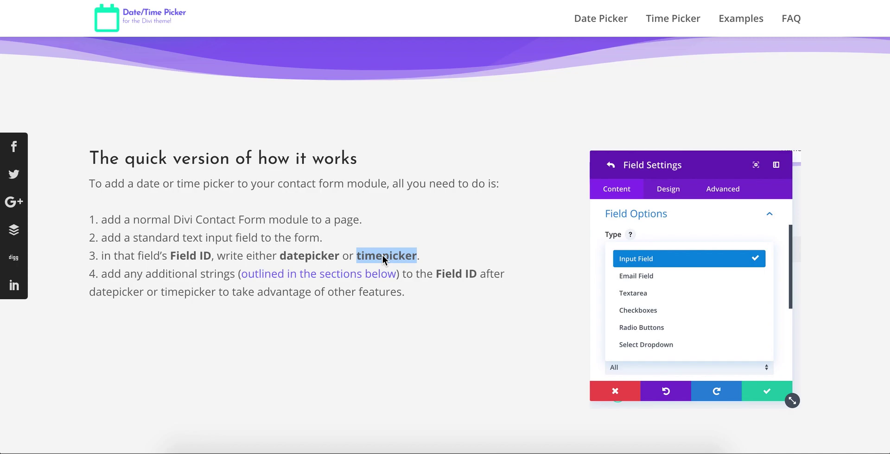
{"action": "scroll", "coordinate": [369, 274], "scroll_direction": "down", "scroll_amount": 3}
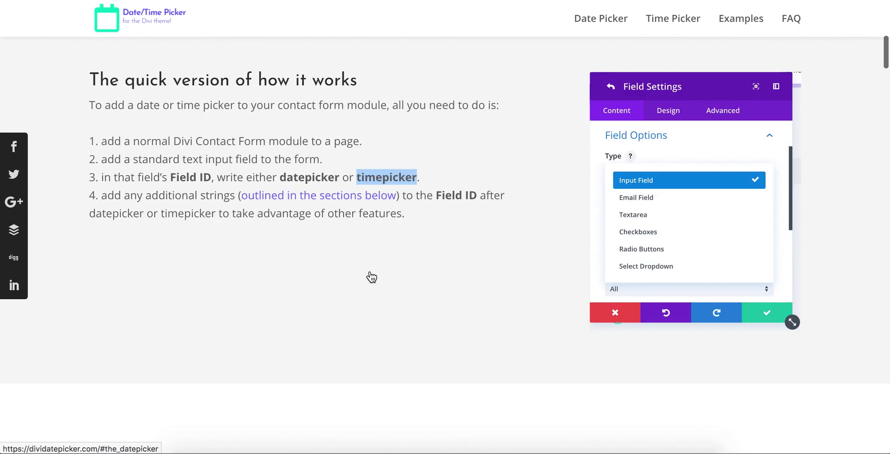
Scroll past the Date Picker and Time Picker feature lists to The Date Picker section
{"action": "scroll", "coordinate": [369, 271], "scroll_direction": "down", "scroll_amount": 3}
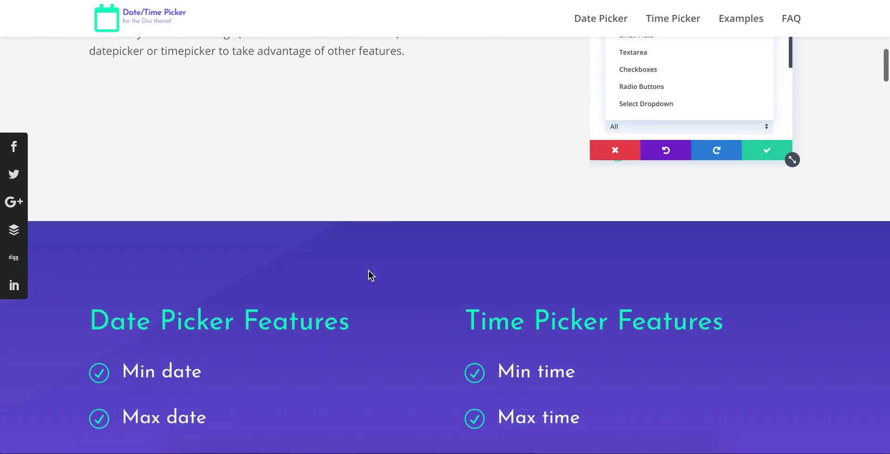
{"action": "scroll", "coordinate": [368, 270], "scroll_direction": "down", "scroll_amount": 2}
{"action": "scroll", "coordinate": [368, 270], "scroll_direction": "down", "scroll_amount": 3}
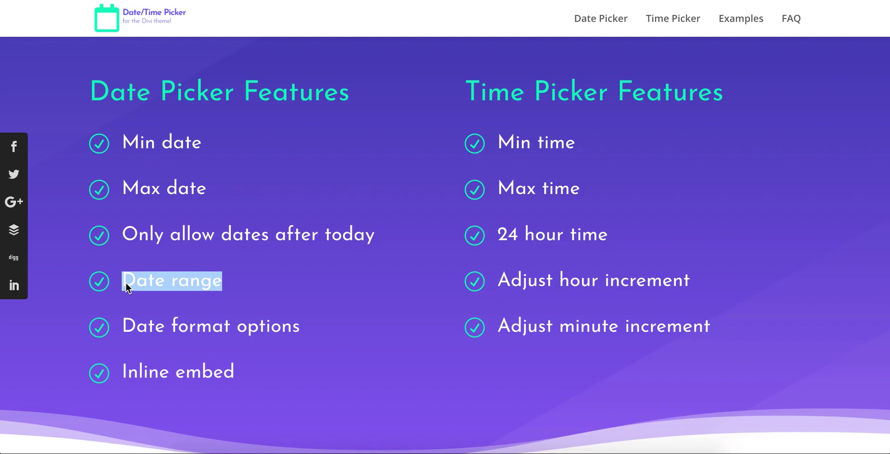
{"action": "left_click", "coordinate": [156, 285]}
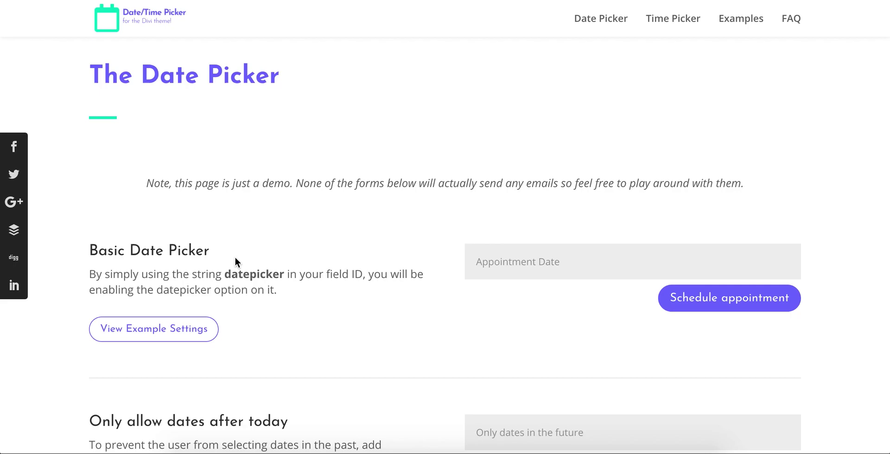
Choose 23 August 2018 in the Basic Date Picker's Appointment Date calendar
{"action": "left_click", "coordinate": [526, 265]}
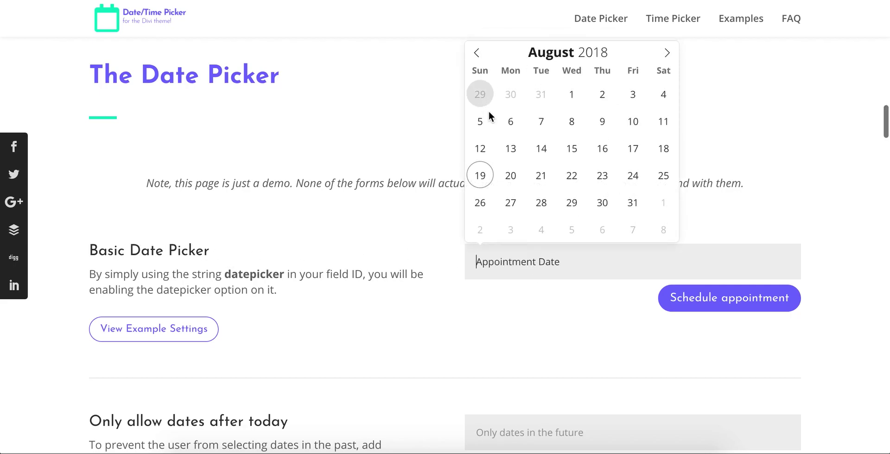
{"action": "left_click", "coordinate": [667, 53]}
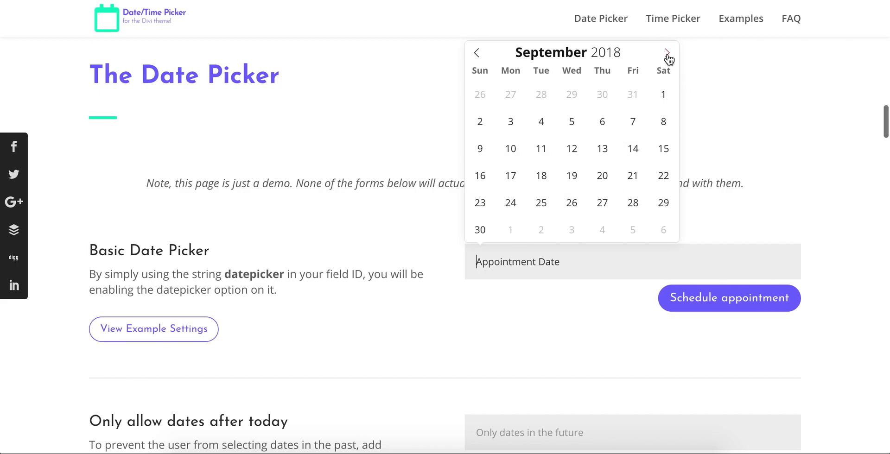
{"action": "left_click", "coordinate": [475, 54]}
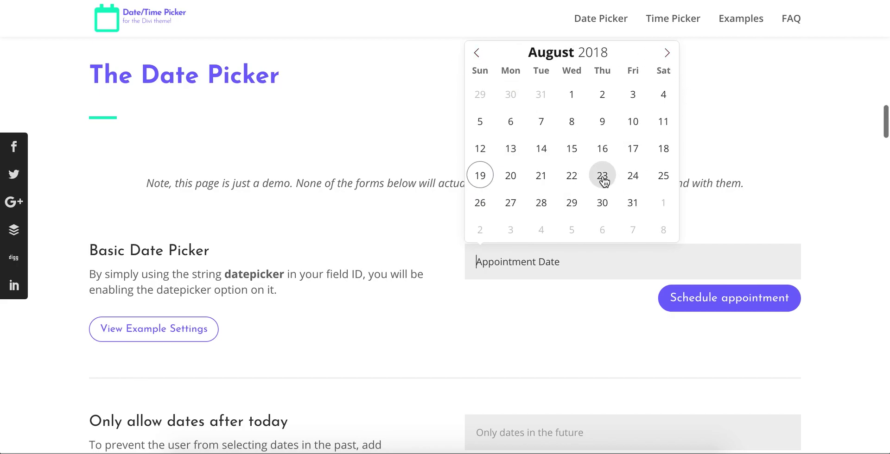
{"action": "left_click", "coordinate": [600, 178]}
{"action": "scroll", "coordinate": [586, 192], "scroll_direction": "down", "scroll_amount": 1}
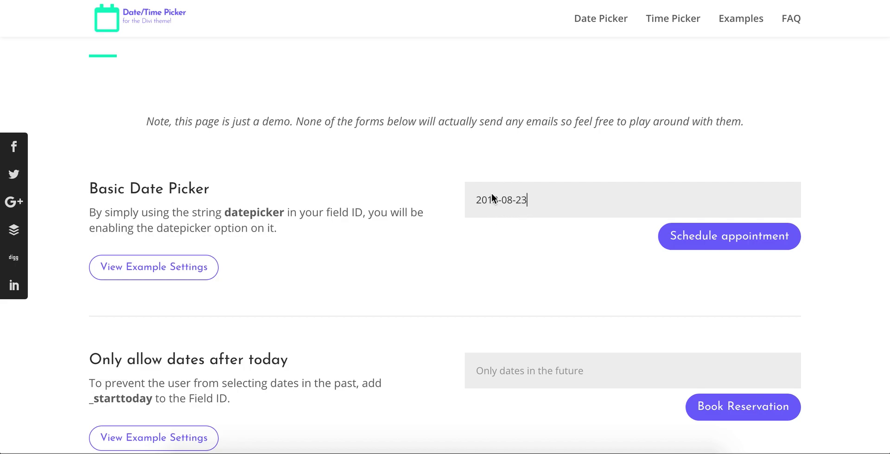
{"action": "scroll", "coordinate": [491, 194], "scroll_direction": "down", "scroll_amount": 1}
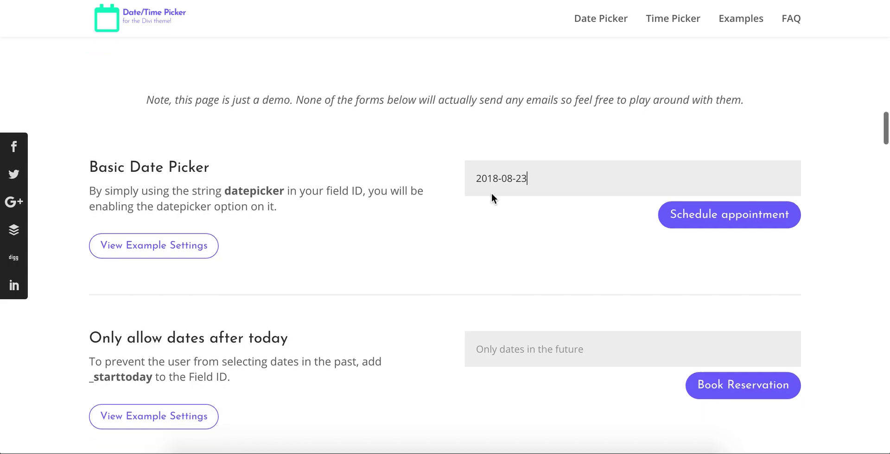
{"action": "scroll", "coordinate": [491, 192], "scroll_direction": "down", "scroll_amount": 2}
Open the future-only calendar, then page the minimum-date calendar back to June 2018
{"action": "left_click", "coordinate": [506, 261]}
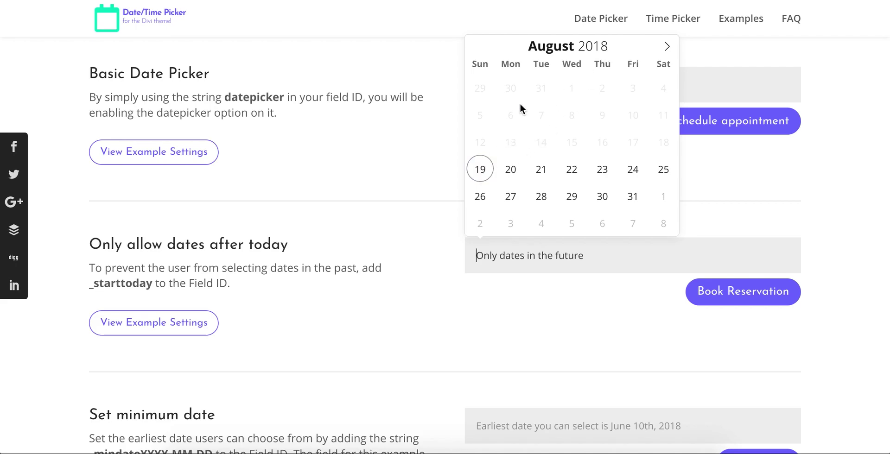
{"action": "left_click", "coordinate": [436, 149]}
{"action": "scroll", "coordinate": [436, 149], "scroll_direction": "down", "scroll_amount": 5}
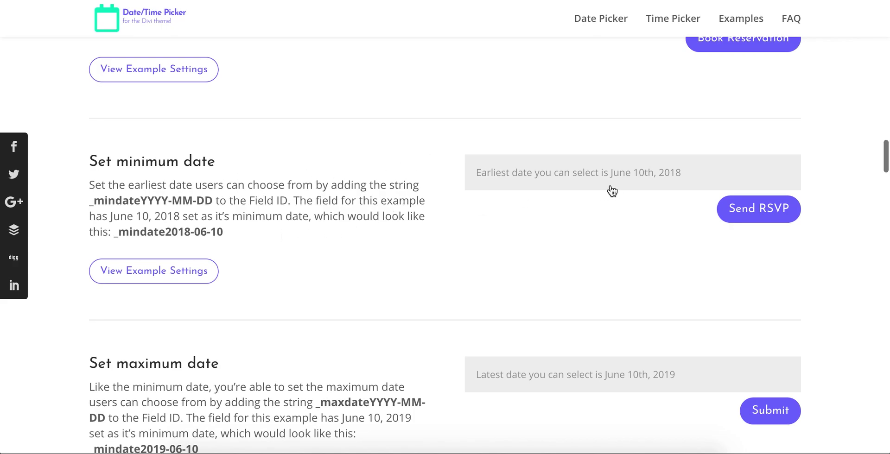
{"action": "left_click", "coordinate": [654, 183]}
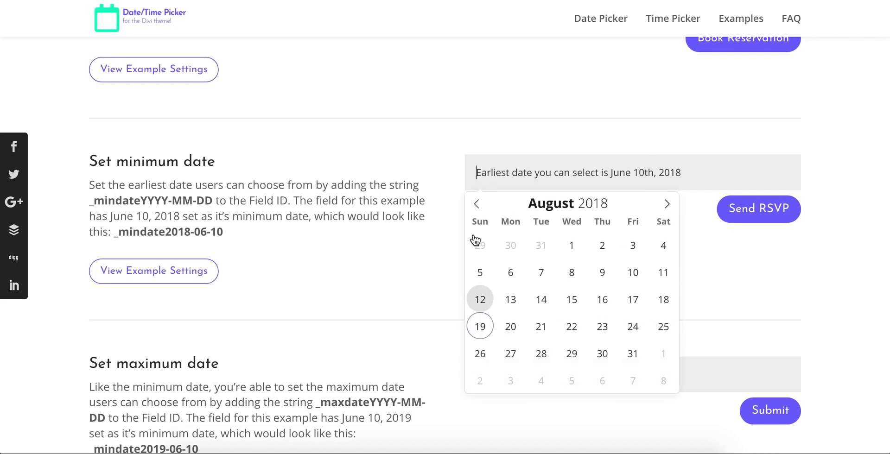
{"action": "left_click", "coordinate": [478, 204]}
{"action": "left_click", "coordinate": [478, 204]}
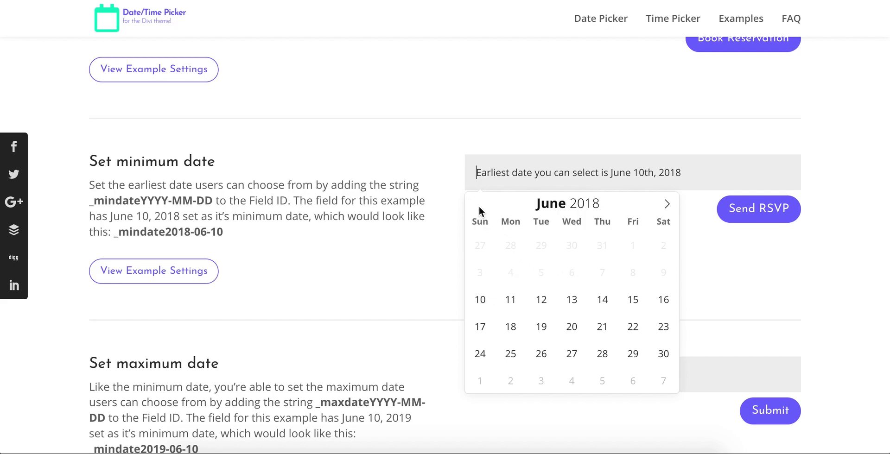
{"action": "left_click", "coordinate": [424, 235]}
{"action": "scroll", "coordinate": [424, 239], "scroll_direction": "down", "scroll_amount": 3}
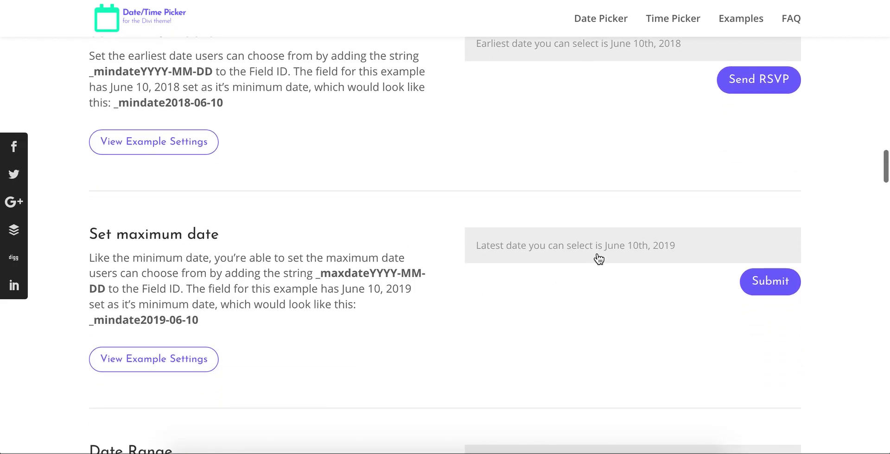
Page the maximum-date example's calendar forward to June 2019, then close it
{"action": "left_click", "coordinate": [629, 253]}
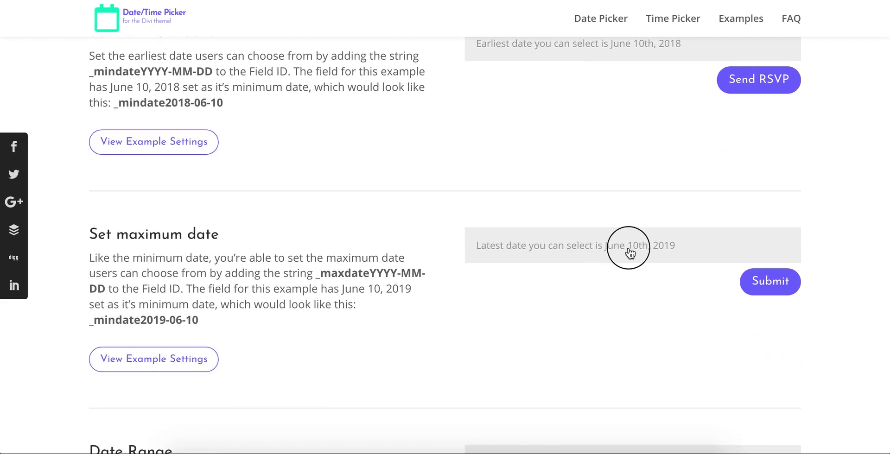
{"action": "left_click", "coordinate": [667, 37]}
{"action": "left_click", "coordinate": [668, 37]}
{"action": "left_click", "coordinate": [667, 37]}
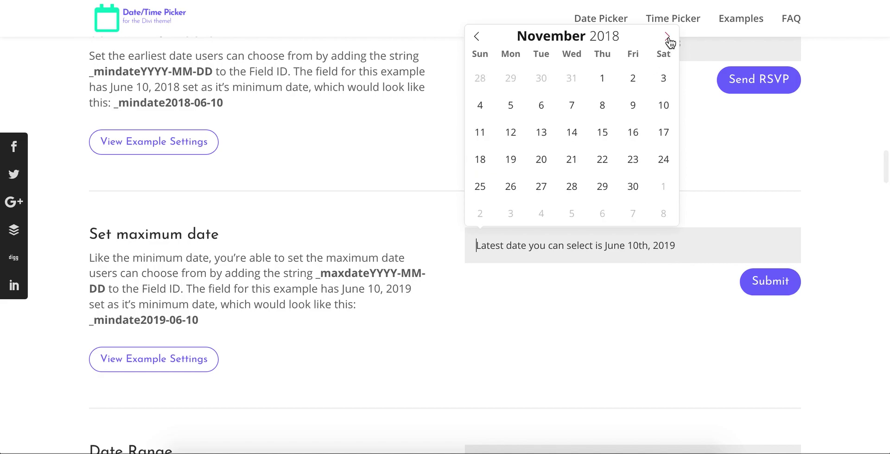
{"action": "left_click", "coordinate": [667, 37]}
{"action": "left_click", "coordinate": [668, 37]}
{"action": "left_click", "coordinate": [667, 37]}
{"action": "left_click", "coordinate": [667, 37]}
{"action": "left_click", "coordinate": [667, 37]}
{"action": "left_click", "coordinate": [667, 37]}
{"action": "left_click", "coordinate": [667, 37]}
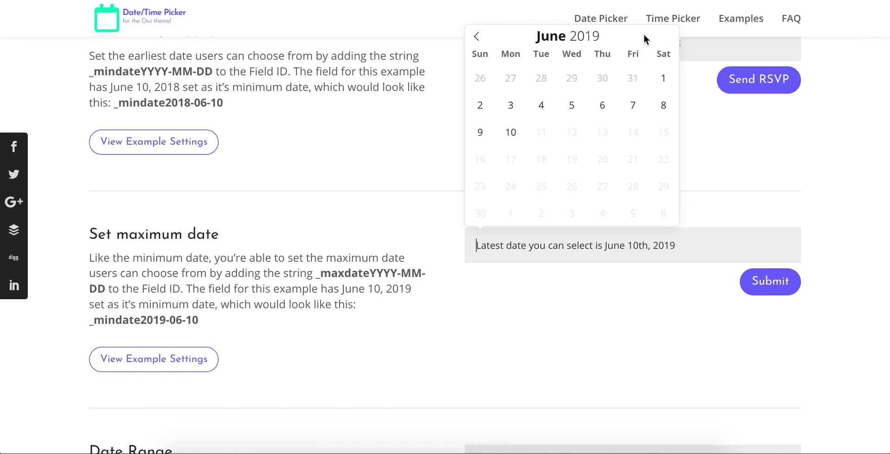
{"action": "left_click", "coordinate": [393, 172]}
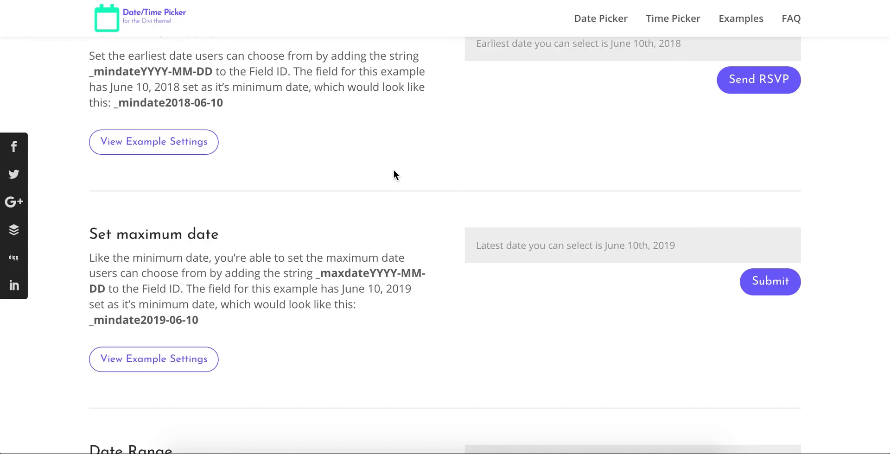
Select the range 14 to 19 August 2018 in the Date Range field
{"action": "scroll", "coordinate": [394, 174], "scroll_direction": "down", "scroll_amount": 4}
{"action": "scroll", "coordinate": [507, 219], "scroll_direction": "down", "scroll_amount": 1}
{"action": "left_click", "coordinate": [508, 218]}
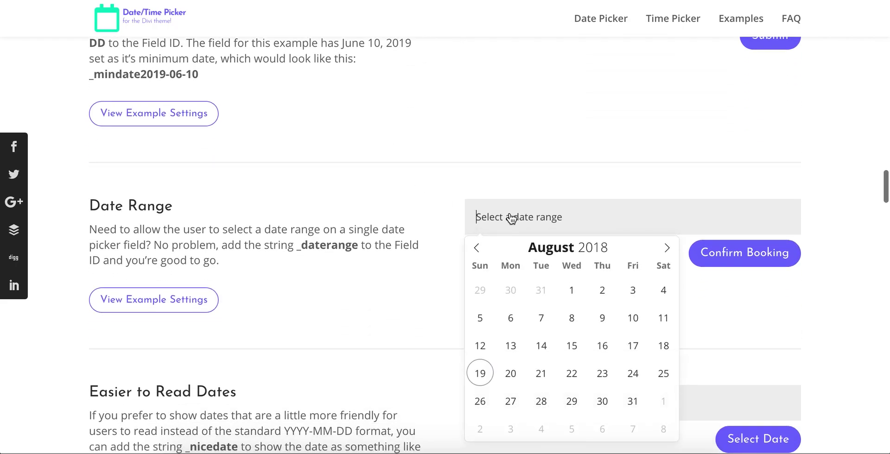
{"action": "scroll", "coordinate": [509, 218], "scroll_direction": "down", "scroll_amount": 1}
{"action": "left_click", "coordinate": [542, 303]}
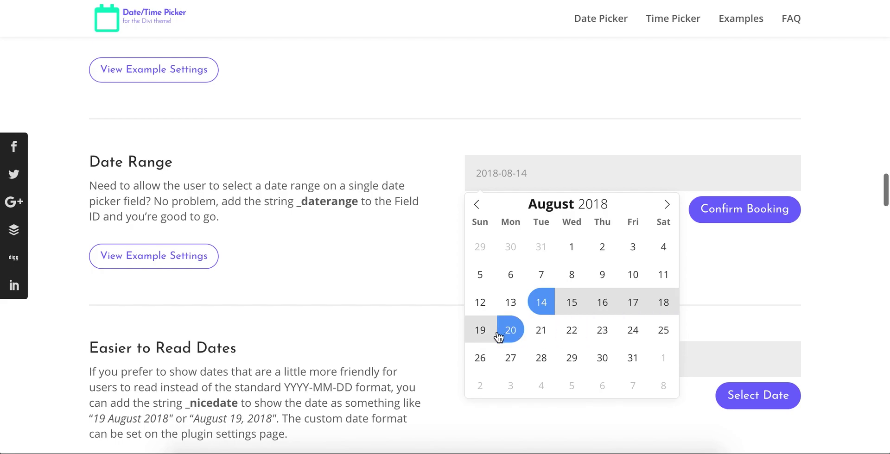
{"action": "left_click", "coordinate": [480, 330]}
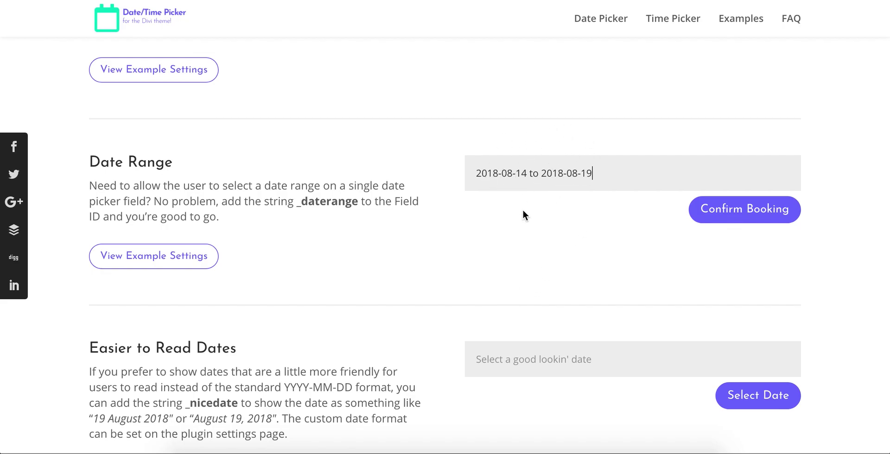
{"action": "scroll", "coordinate": [521, 210], "scroll_direction": "down", "scroll_amount": 2}
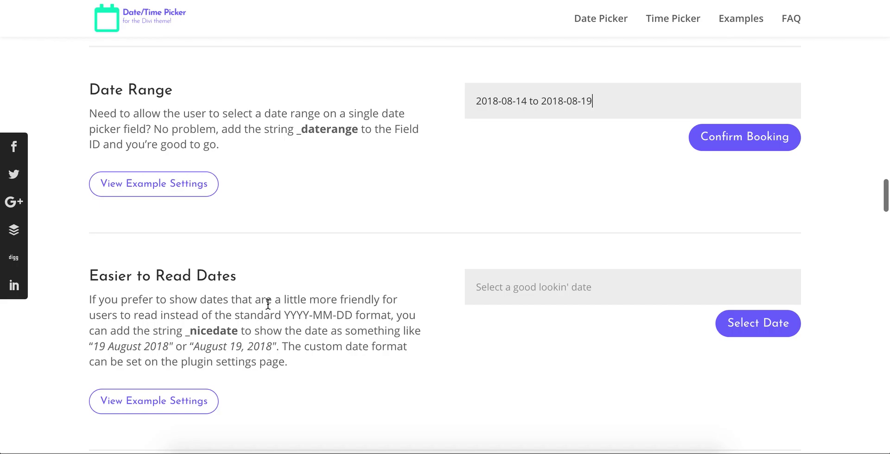
Pick August 23 so the Easier to Read Dates field shows 23 August, 2018
{"action": "left_click", "coordinate": [509, 290]}
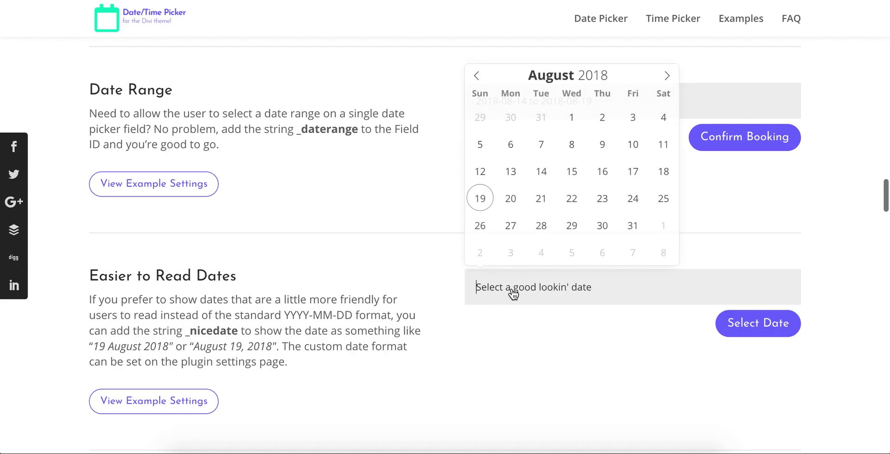
{"action": "left_click", "coordinate": [602, 201]}
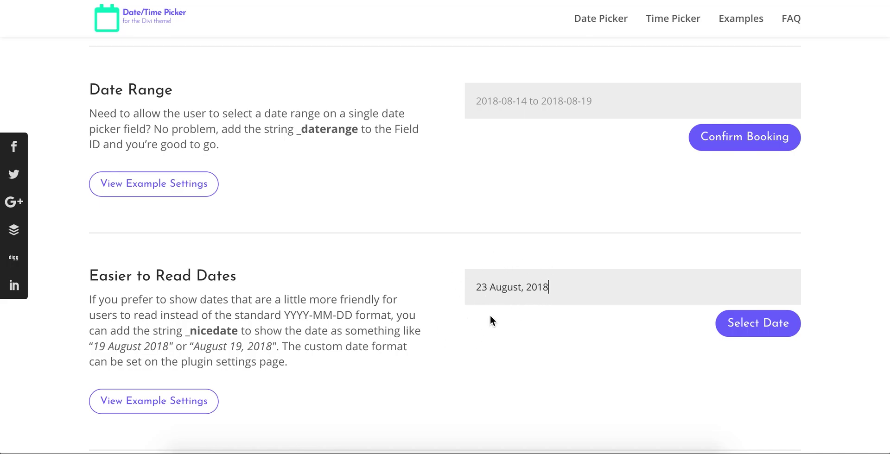
{"action": "scroll", "coordinate": [419, 254], "scroll_direction": "down", "scroll_amount": 7}
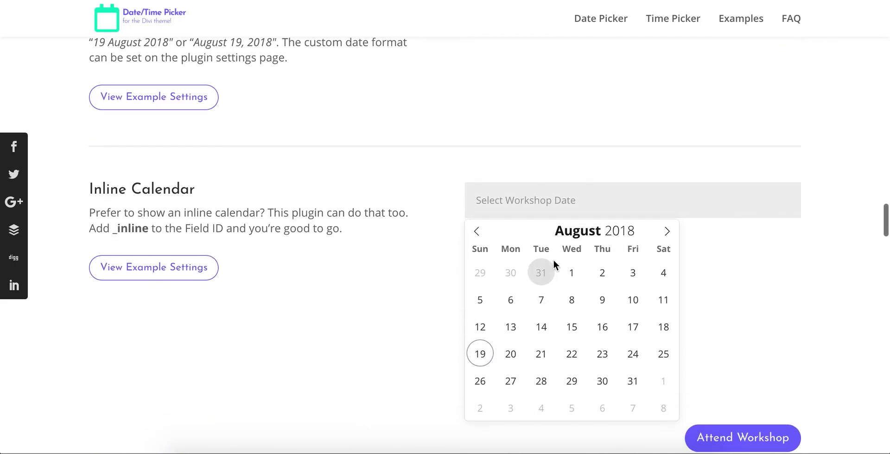
Click 16, 23, 7 and finally 9 August in the inline workshop calendar
{"action": "scroll", "coordinate": [546, 269], "scroll_direction": "down", "scroll_amount": 1}
{"action": "left_click", "coordinate": [604, 285]}
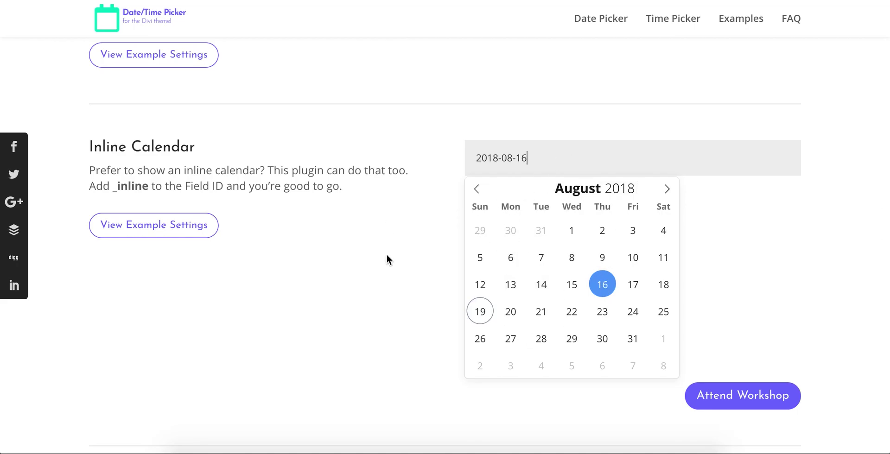
{"action": "left_click", "coordinate": [603, 313]}
{"action": "left_click", "coordinate": [536, 264]}
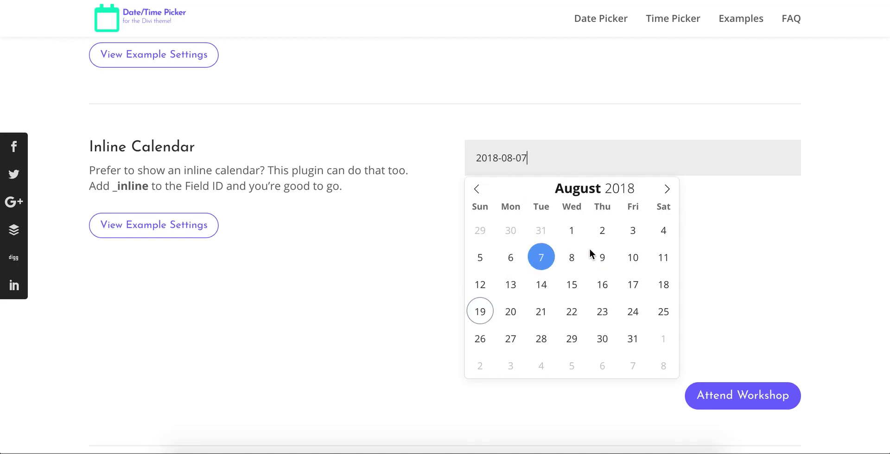
{"action": "left_click", "coordinate": [602, 258]}
Scroll down to The Time Picker section with the empty Basic Timepicker lunch field
{"action": "scroll", "coordinate": [420, 264], "scroll_direction": "down", "scroll_amount": 3}
{"action": "scroll", "coordinate": [421, 261], "scroll_direction": "down", "scroll_amount": 2}
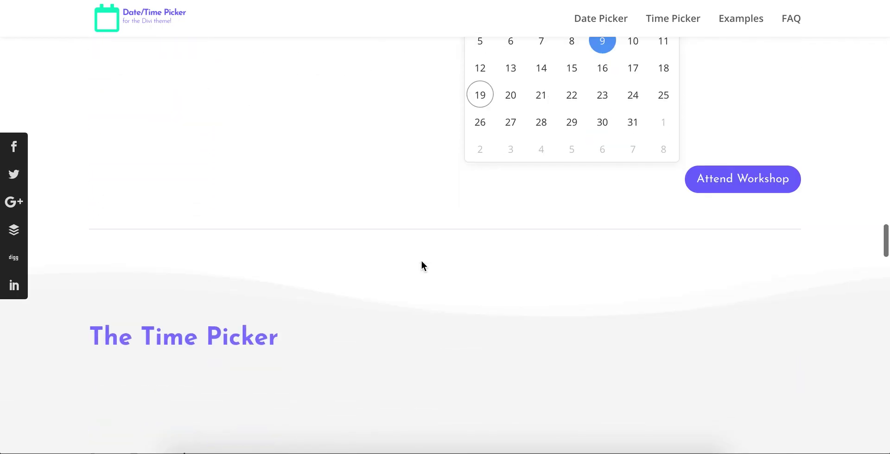
{"action": "scroll", "coordinate": [421, 261], "scroll_direction": "up", "scroll_amount": 5}
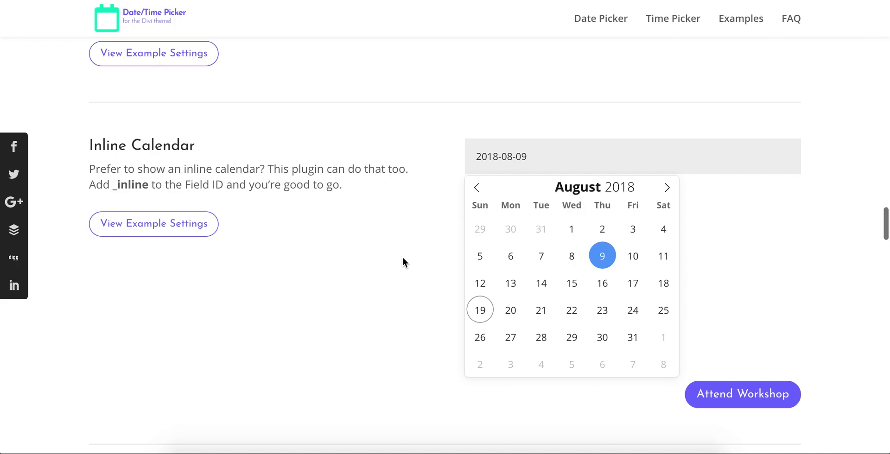
{"action": "scroll", "coordinate": [403, 257], "scroll_direction": "down", "scroll_amount": 3}
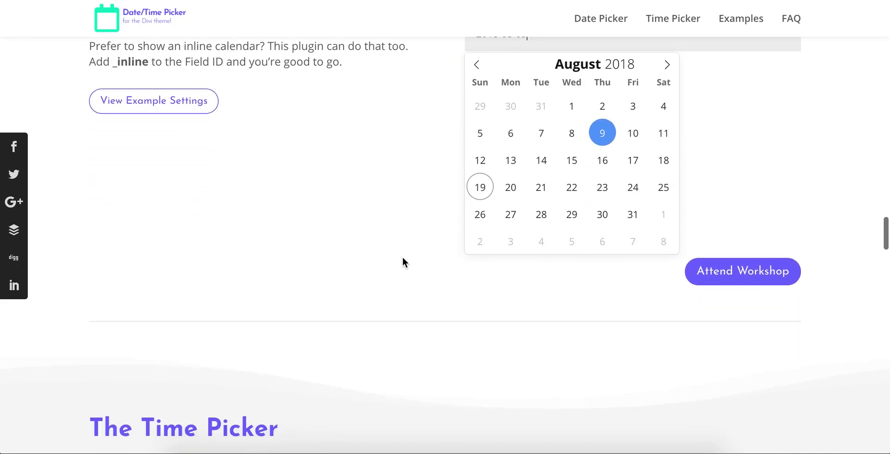
{"action": "scroll", "coordinate": [402, 258], "scroll_direction": "down", "scroll_amount": 1}
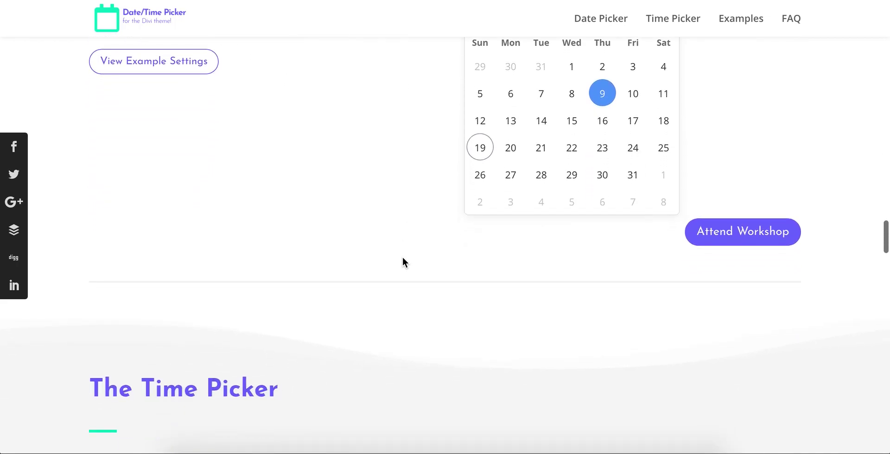
{"action": "scroll", "coordinate": [403, 257], "scroll_direction": "up", "scroll_amount": 1}
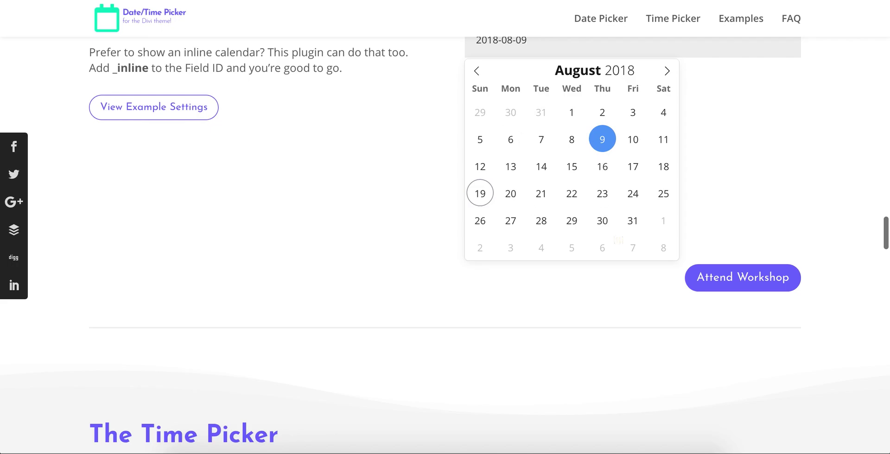
{"action": "scroll", "coordinate": [390, 245], "scroll_direction": "down", "scroll_amount": 5}
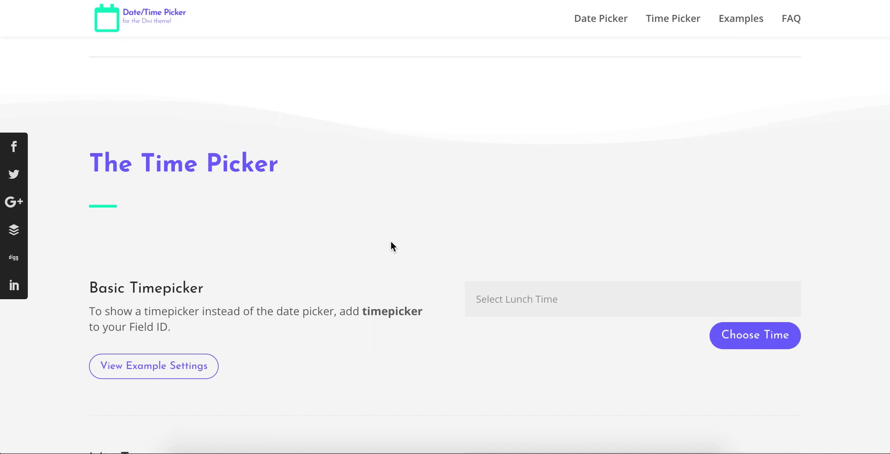
Step the Select Lunch Time picker's hour and minute arrows until it reads 7:05 PM
{"action": "scroll", "coordinate": [463, 224], "scroll_direction": "down", "scroll_amount": 2}
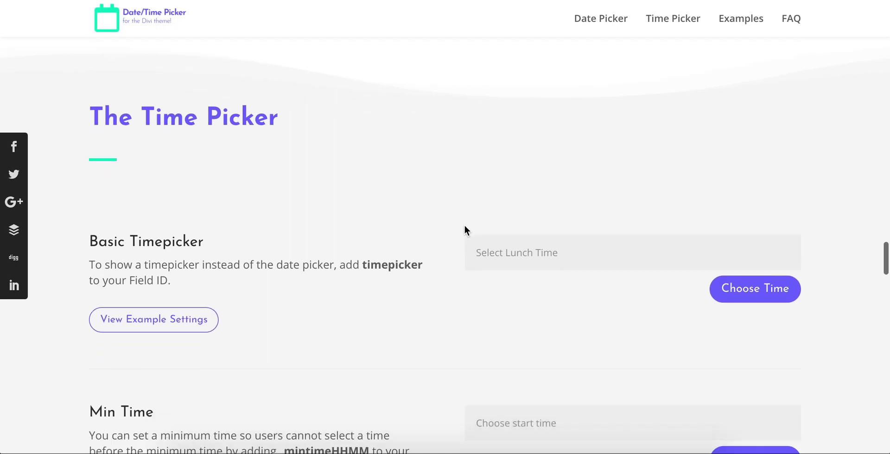
{"action": "left_click", "coordinate": [536, 213]}
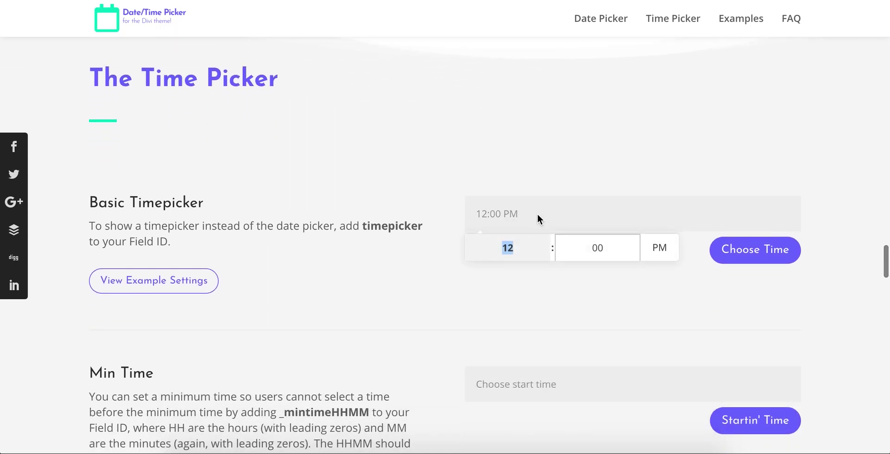
{"action": "left_click", "coordinate": [546, 241]}
{"action": "left_click", "coordinate": [546, 241]}
{"action": "left_click", "coordinate": [545, 241]}
{"action": "left_click", "coordinate": [546, 241]}
{"action": "left_click", "coordinate": [546, 241]}
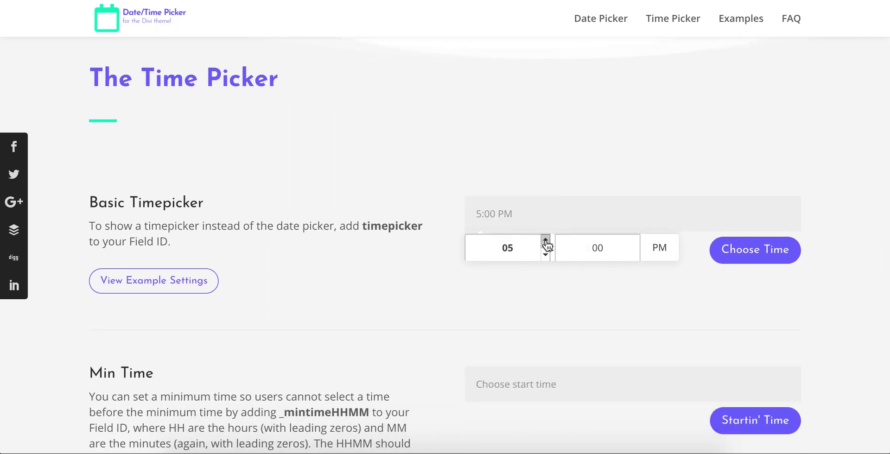
{"action": "left_click", "coordinate": [546, 241]}
{"action": "left_click", "coordinate": [546, 241]}
{"action": "left_click", "coordinate": [546, 241]}
{"action": "left_click", "coordinate": [546, 241]}
{"action": "left_click", "coordinate": [546, 241]}
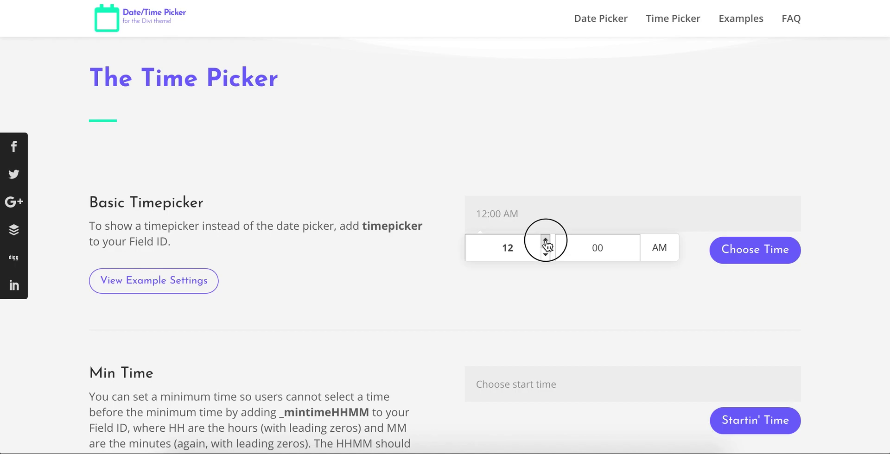
{"action": "left_click", "coordinate": [546, 241]}
{"action": "left_click", "coordinate": [546, 241]}
{"action": "left_click", "coordinate": [546, 241]}
{"action": "left_click", "coordinate": [545, 241]}
{"action": "left_click", "coordinate": [546, 241]}
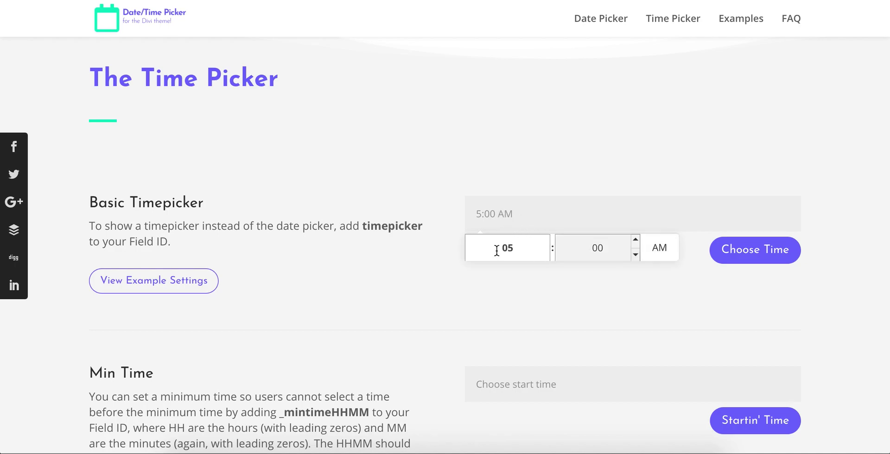
{"action": "left_click", "coordinate": [636, 240]}
{"action": "left_click", "coordinate": [636, 240]}
{"action": "left_click", "coordinate": [636, 240]}
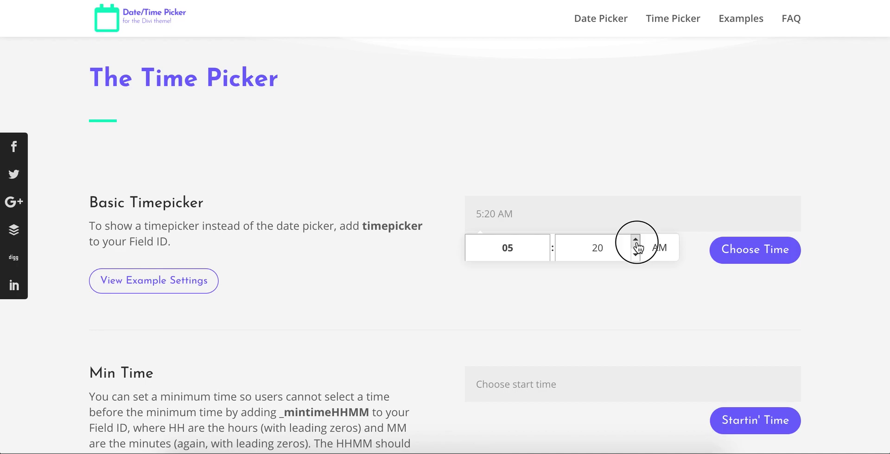
{"action": "left_click", "coordinate": [636, 240]}
{"action": "left_click", "coordinate": [546, 241]}
{"action": "left_click", "coordinate": [546, 241]}
{"action": "left_click", "coordinate": [546, 240]}
{"action": "left_click", "coordinate": [546, 241]}
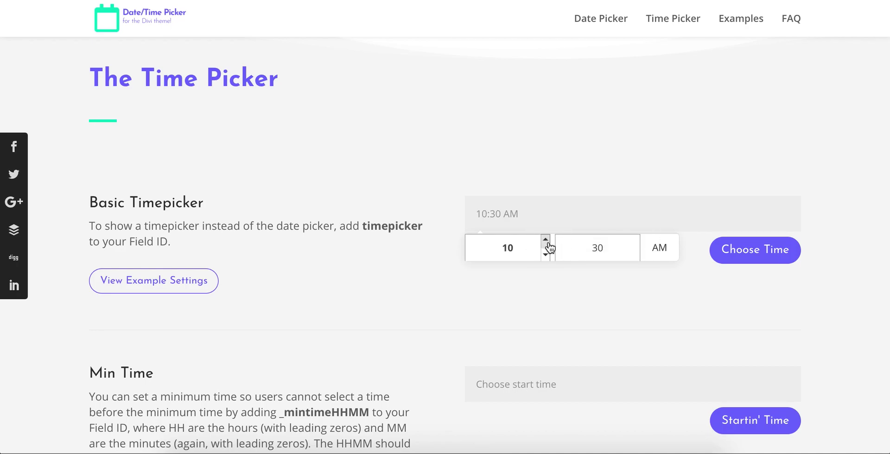
{"action": "left_click", "coordinate": [546, 241]}
{"action": "left_click", "coordinate": [546, 241]}
{"action": "left_click", "coordinate": [546, 240]}
{"action": "left_click", "coordinate": [546, 241]}
{"action": "left_click", "coordinate": [546, 240]}
{"action": "left_click", "coordinate": [546, 240]}
{"action": "left_click", "coordinate": [547, 240]}
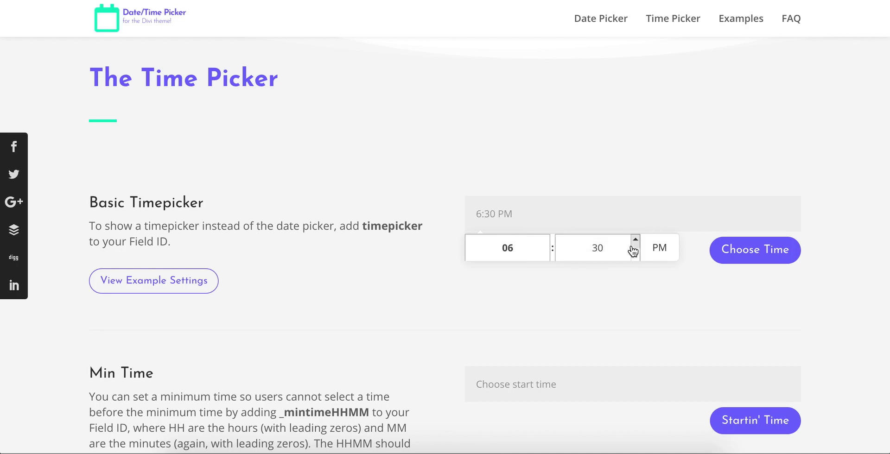
{"action": "left_click", "coordinate": [636, 240]}
{"action": "left_click", "coordinate": [636, 240]}
{"action": "left_click", "coordinate": [636, 240]}
{"action": "left_click", "coordinate": [636, 240]}
{"action": "left_click", "coordinate": [636, 240]}
{"action": "left_click", "coordinate": [636, 240]}
{"action": "left_click", "coordinate": [636, 240]}
{"action": "left_click", "coordinate": [467, 292]}
Set the Choose start time picker to 8:00 AM
{"action": "scroll", "coordinate": [401, 279], "scroll_direction": "down", "scroll_amount": 3}
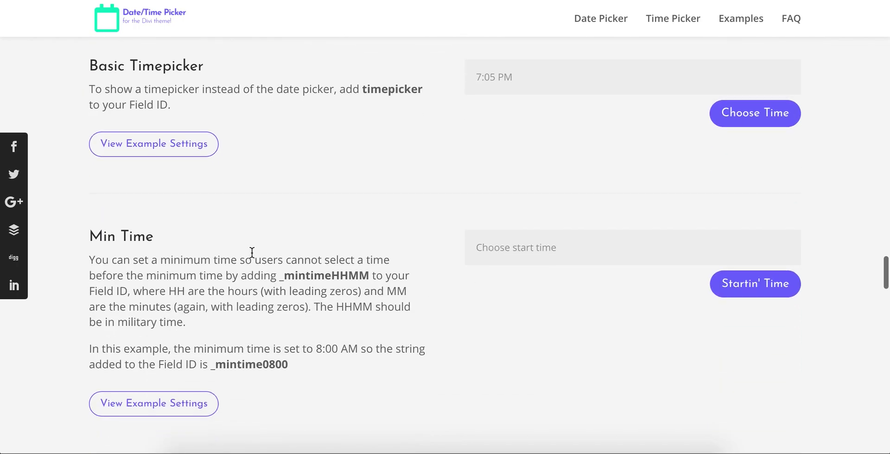
{"action": "scroll", "coordinate": [251, 222], "scroll_direction": "down", "scroll_amount": 1}
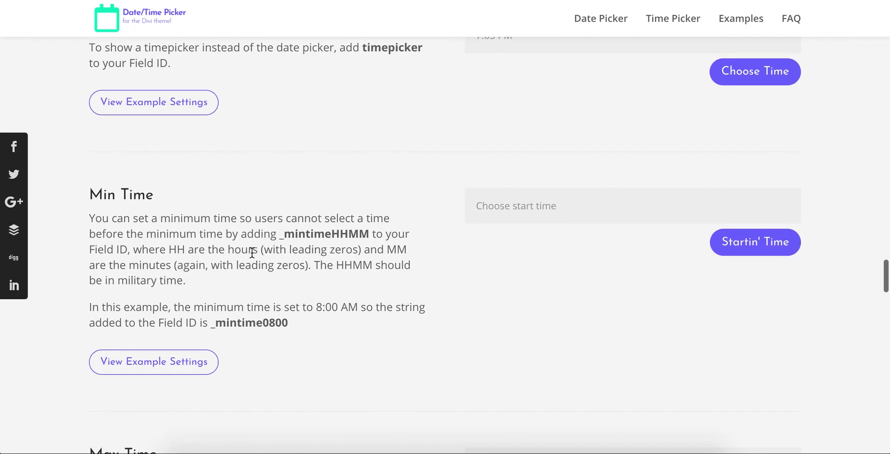
{"action": "left_click", "coordinate": [537, 216]}
{"action": "left_click", "coordinate": [544, 247]}
{"action": "left_click", "coordinate": [545, 247]}
{"action": "left_click", "coordinate": [545, 246]}
{"action": "left_click", "coordinate": [545, 247]}
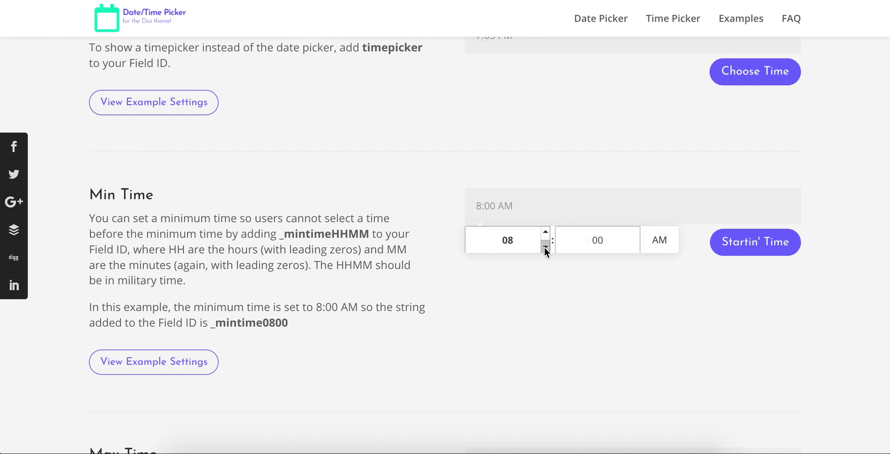
{"action": "left_click_drag", "start_coordinate": [520, 242], "coordinate": [480, 244]}
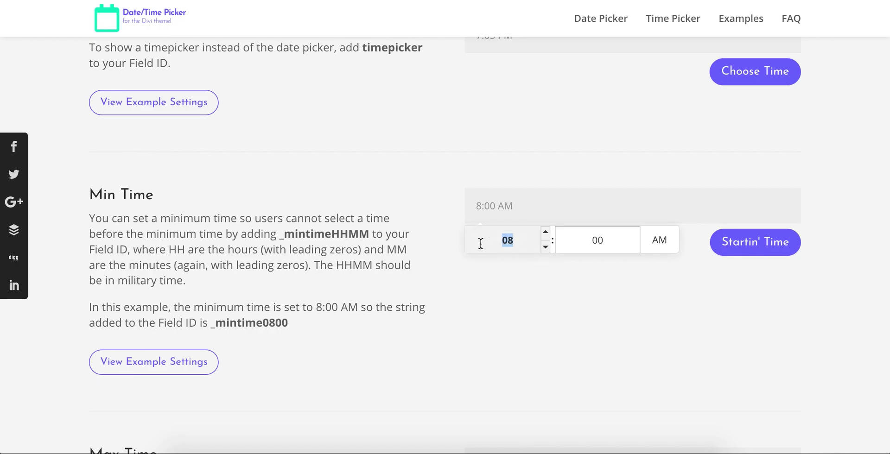
{"action": "type", "text": "05"}
{"action": "left_click", "coordinate": [588, 242]}
{"action": "left_click", "coordinate": [482, 219]}
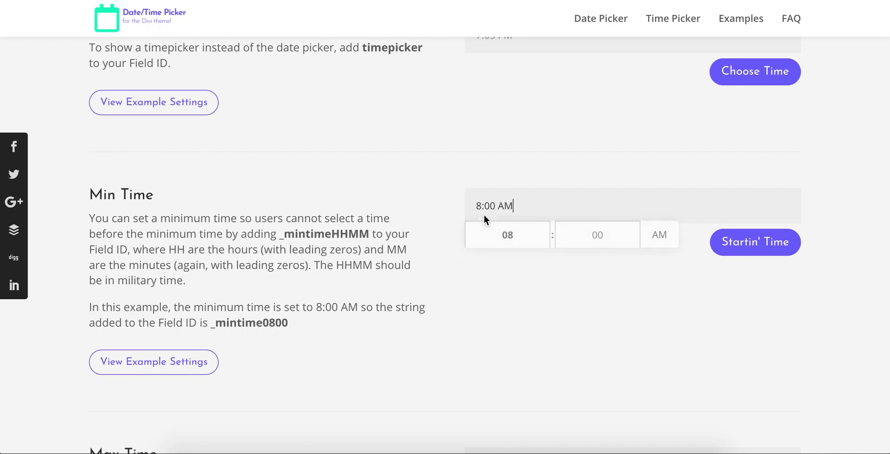
{"action": "left_click_drag", "start_coordinate": [491, 241], "coordinate": [526, 241]}
{"action": "left_click", "coordinate": [538, 318]}
Raise the Select End Time picker's hour to 5:00 PM
{"action": "scroll", "coordinate": [538, 318], "scroll_direction": "down", "scroll_amount": 5}
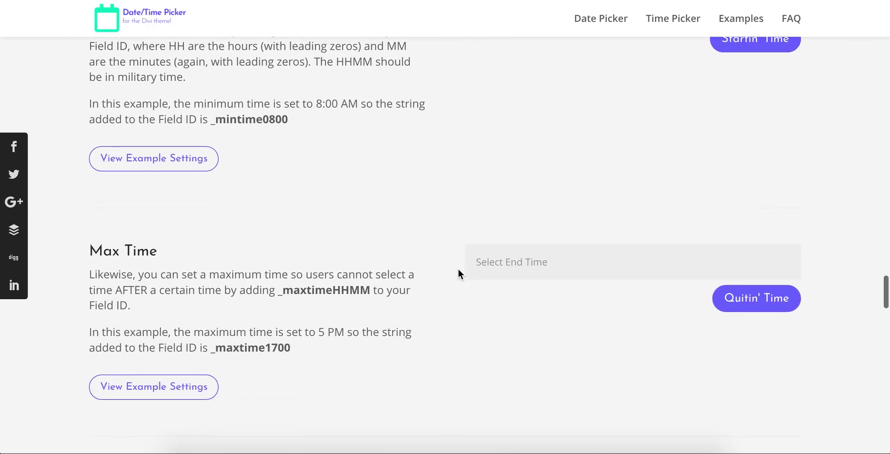
{"action": "left_click", "coordinate": [496, 266]}
{"action": "left_click", "coordinate": [545, 287]}
{"action": "left_click", "coordinate": [546, 287]}
{"action": "left_click", "coordinate": [545, 287]}
{"action": "left_click", "coordinate": [545, 288]}
{"action": "left_click", "coordinate": [546, 288]}
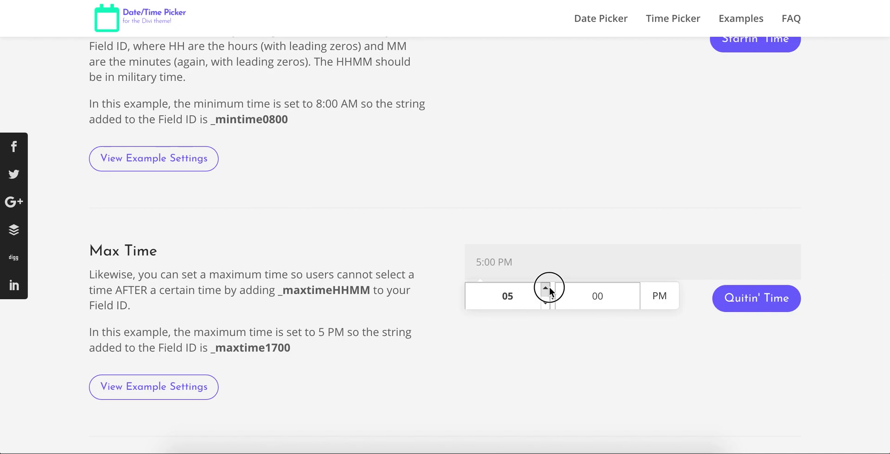
{"action": "left_click", "coordinate": [522, 331]}
{"action": "scroll", "coordinate": [506, 350], "scroll_direction": "down", "scroll_amount": 5}
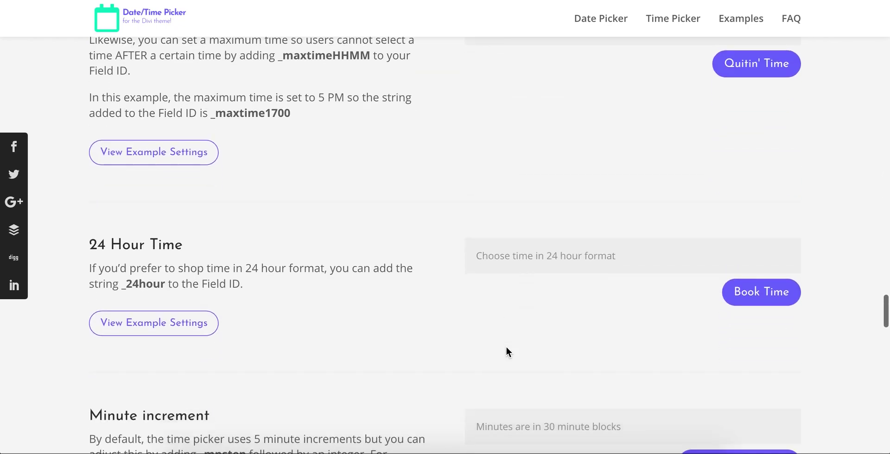
Step the 24 Hour Time picker up past midnight to 02:00
{"action": "left_click", "coordinate": [568, 226]}
{"action": "left_click", "coordinate": [565, 255]}
{"action": "left_click", "coordinate": [565, 255]}
{"action": "left_click", "coordinate": [564, 255]}
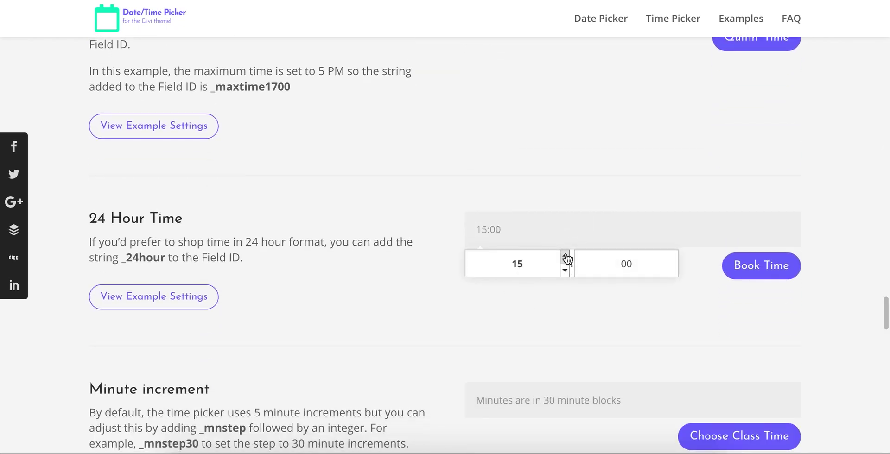
{"action": "left_click", "coordinate": [565, 255]}
{"action": "left_click", "coordinate": [565, 255]}
{"action": "left_click", "coordinate": [564, 255]}
{"action": "left_click", "coordinate": [565, 256]}
{"action": "double_click", "coordinate": [564, 256]}
{"action": "left_click", "coordinate": [565, 255]}
{"action": "double_click", "coordinate": [565, 255]}
{"action": "double_click", "coordinate": [564, 255]}
{"action": "left_click", "coordinate": [532, 326]}
{"action": "scroll", "coordinate": [488, 332], "scroll_direction": "down", "scroll_amount": 4}
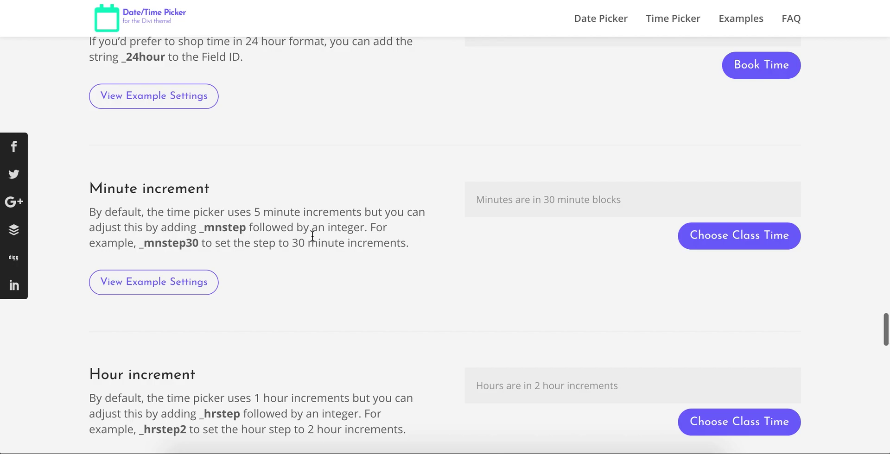
Step the Minute increment class time forward to 5:00 PM
{"action": "left_click", "coordinate": [532, 203]}
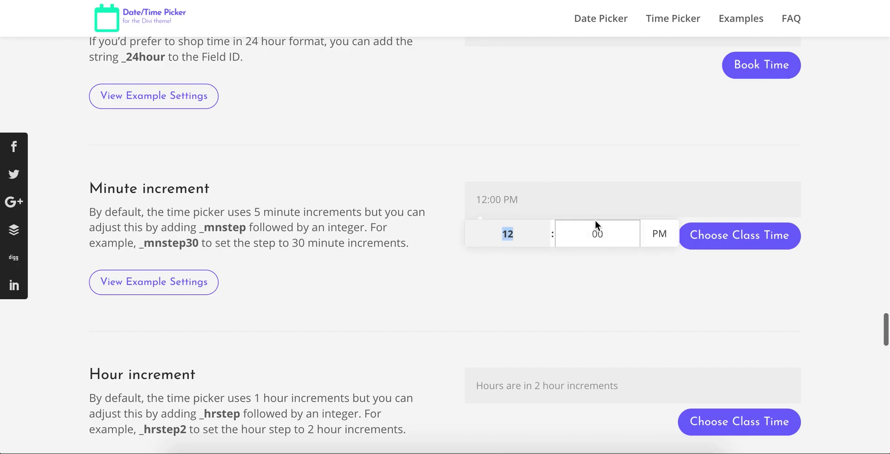
{"action": "left_click", "coordinate": [635, 228]}
{"action": "left_click", "coordinate": [637, 227]}
{"action": "left_click", "coordinate": [637, 227]}
{"action": "left_click", "coordinate": [637, 227]}
{"action": "left_click", "coordinate": [637, 227]}
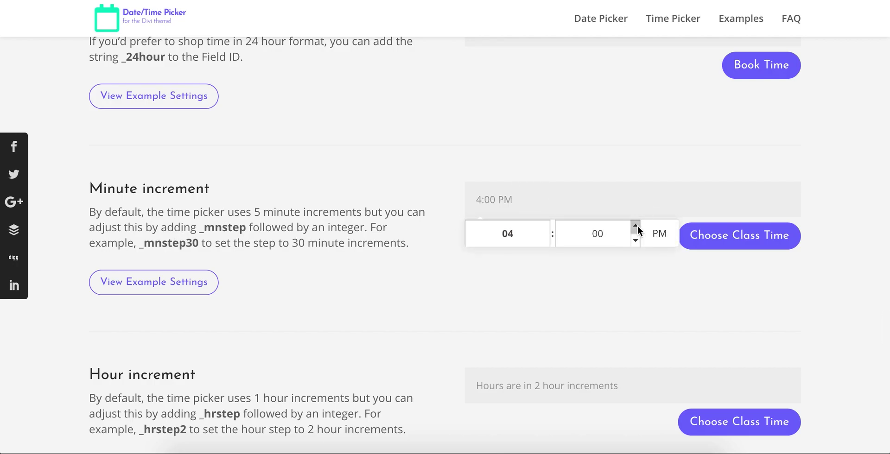
{"action": "left_click", "coordinate": [636, 227]}
{"action": "left_click", "coordinate": [636, 227]}
{"action": "left_click", "coordinate": [570, 283]}
{"action": "scroll", "coordinate": [565, 286], "scroll_direction": "down", "scroll_amount": 1}
{"action": "scroll", "coordinate": [565, 287], "scroll_direction": "down", "scroll_amount": 2}
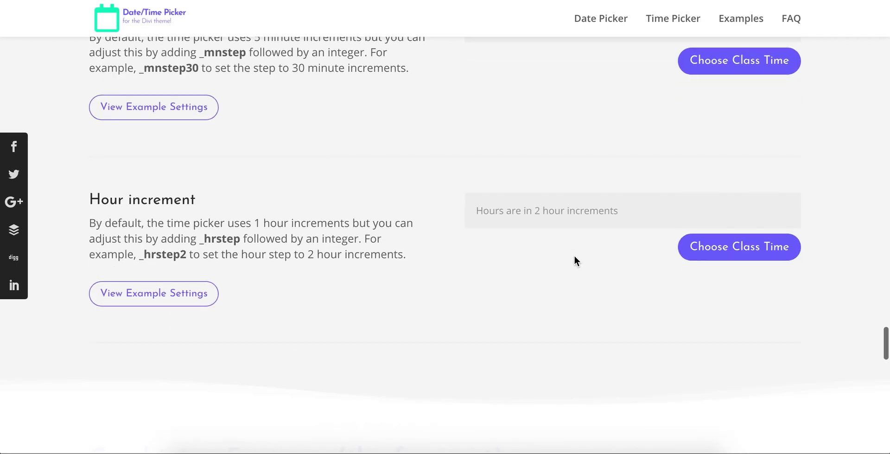
Advance the Hour increment picker in 2-hour jumps to 12:00 AM
{"action": "left_click", "coordinate": [532, 216]}
{"action": "left_click", "coordinate": [546, 237]}
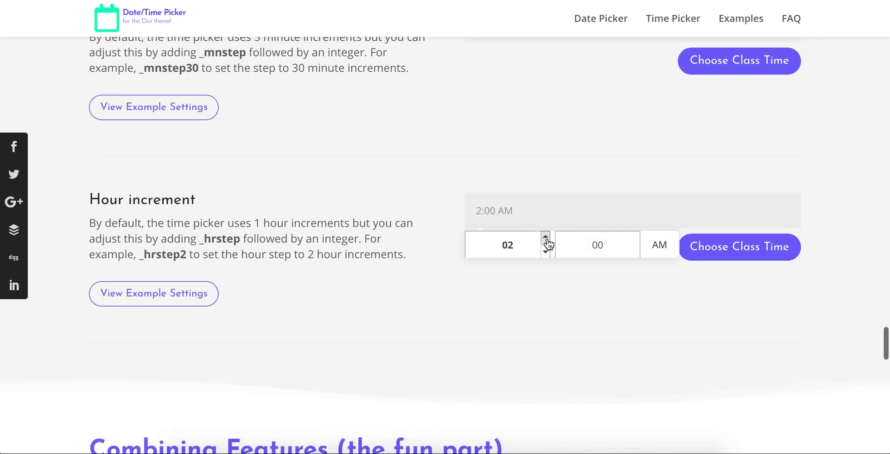
{"action": "left_click", "coordinate": [546, 237]}
{"action": "left_click", "coordinate": [546, 237]}
{"action": "left_click", "coordinate": [545, 238]}
{"action": "left_click", "coordinate": [546, 237]}
{"action": "left_click", "coordinate": [546, 238]}
{"action": "left_click", "coordinate": [521, 308]}
{"action": "scroll", "coordinate": [522, 309], "scroll_direction": "up", "scroll_amount": 2}
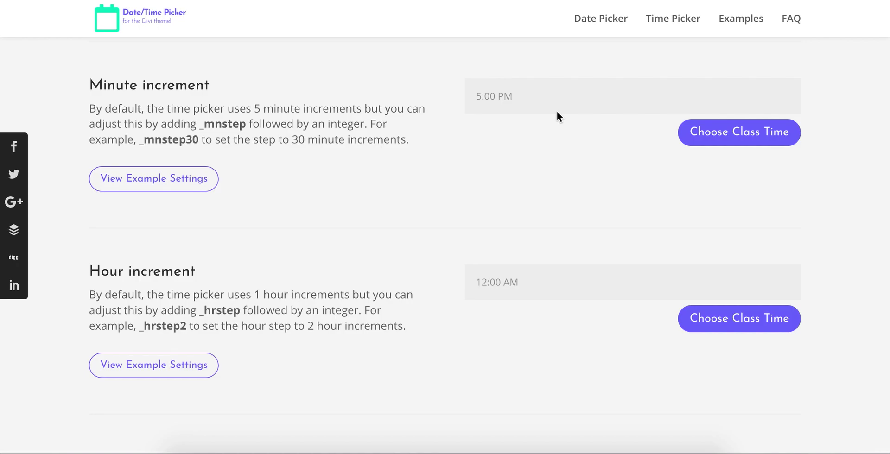
{"action": "scroll", "coordinate": [417, 171], "scroll_direction": "down", "scroll_amount": 4}
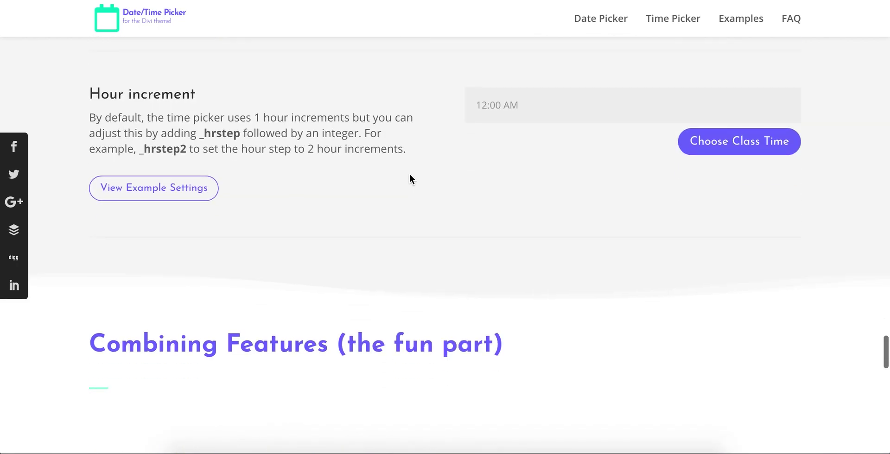
Select 4 to 14 September 2018 in the How many nights? date range calendar
{"action": "scroll", "coordinate": [409, 179], "scroll_direction": "down", "scroll_amount": 6}
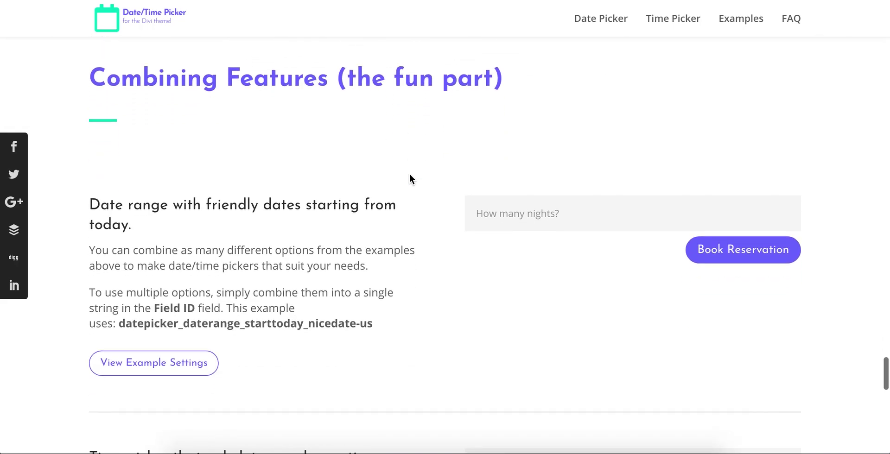
{"action": "scroll", "coordinate": [409, 179], "scroll_direction": "down", "scroll_amount": 1}
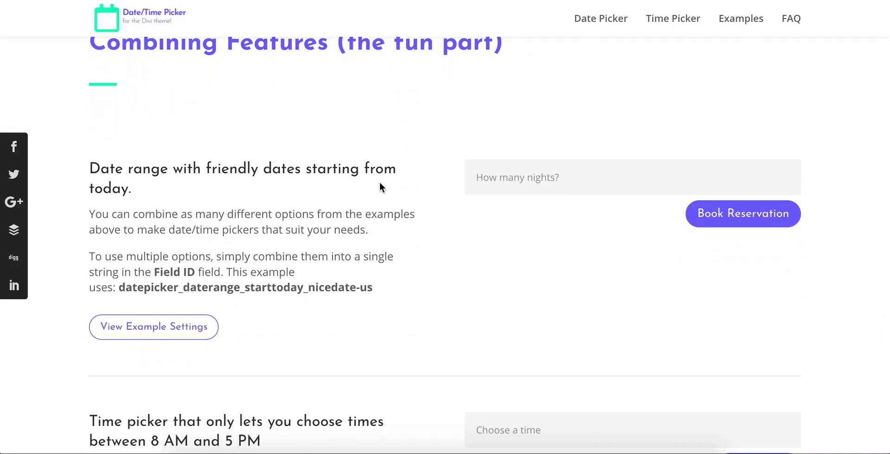
{"action": "left_click_drag", "start_coordinate": [90, 169], "coordinate": [303, 170]}
{"action": "left_click", "coordinate": [99, 189]}
{"action": "left_click", "coordinate": [547, 176]}
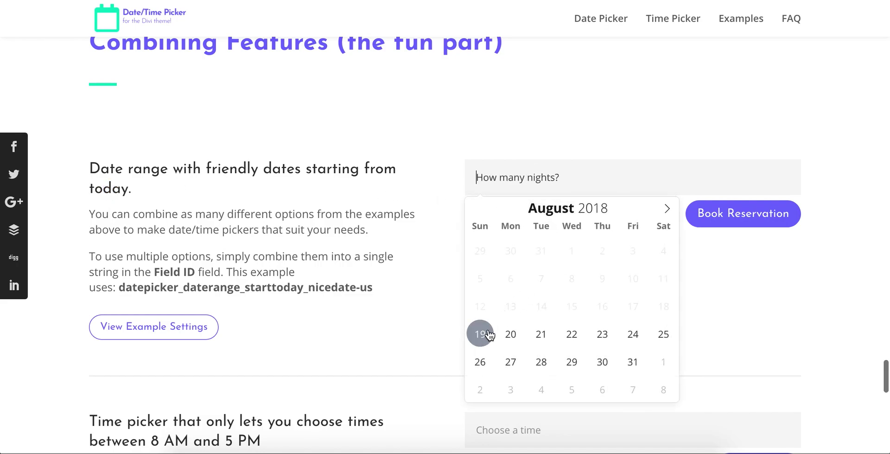
{"action": "left_click", "coordinate": [666, 209]}
{"action": "left_click", "coordinate": [541, 278]}
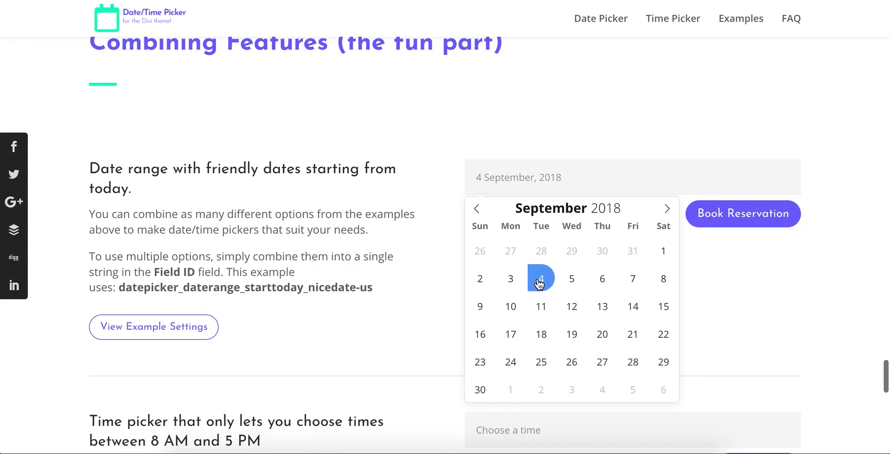
{"action": "left_click", "coordinate": [632, 302]}
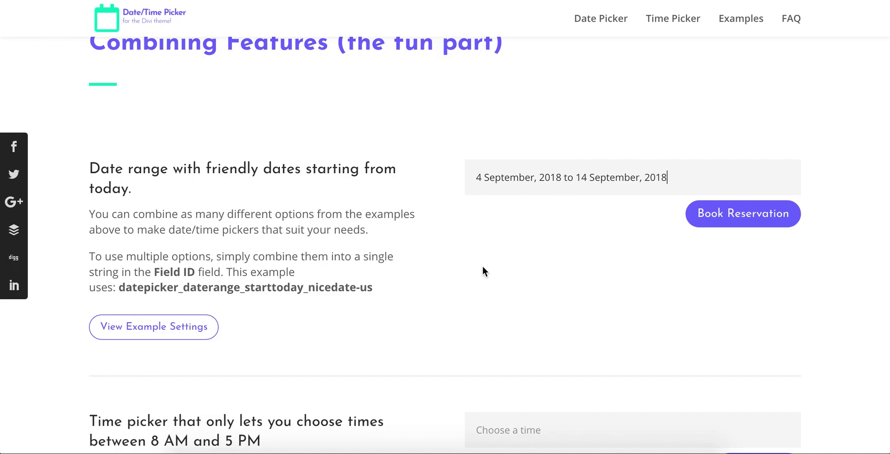
Set the 8 AM–5 PM time example to 5:00 PM after testing its 8 AM minimum
{"action": "scroll", "coordinate": [482, 267], "scroll_direction": "down", "scroll_amount": 5}
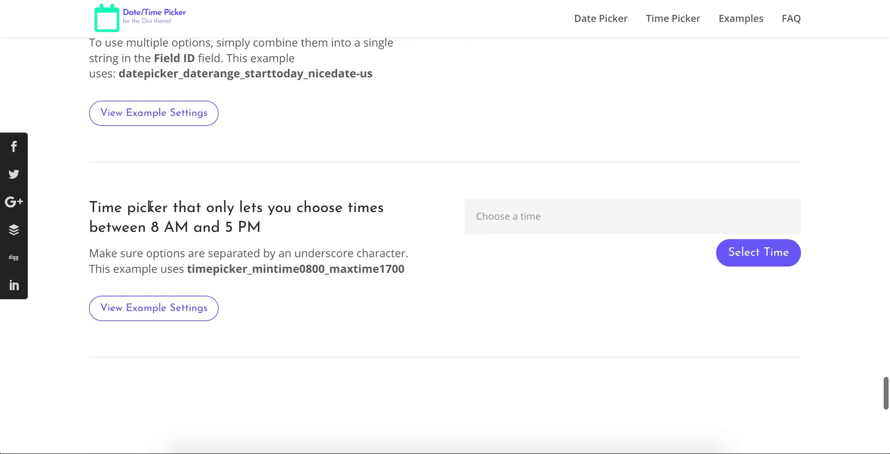
{"action": "left_click", "coordinate": [487, 218]}
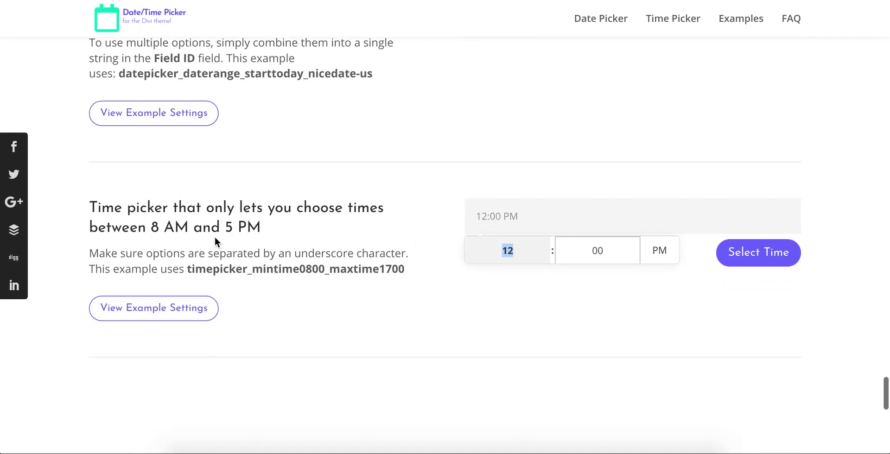
{"action": "left_click", "coordinate": [546, 258]}
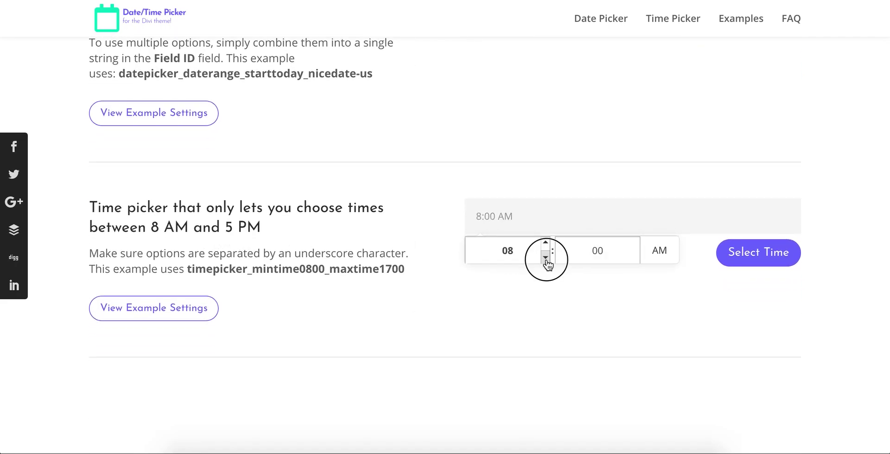
{"action": "left_click", "coordinate": [545, 242]}
{"action": "left_click", "coordinate": [546, 243]}
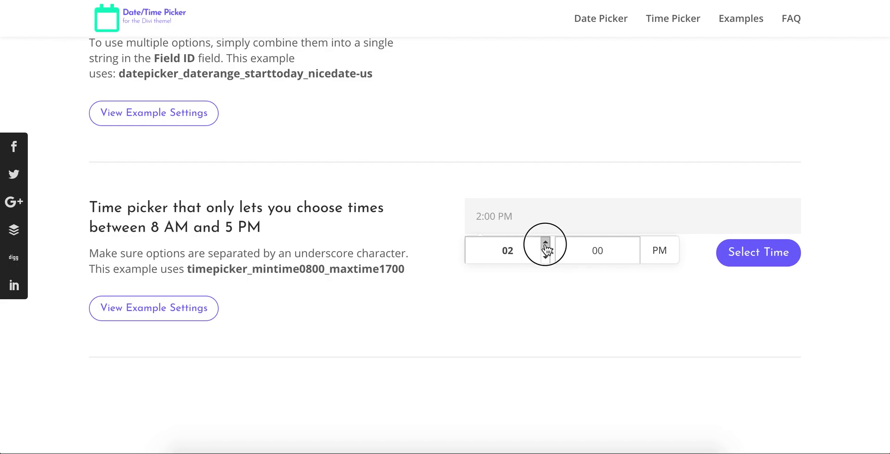
{"action": "left_click", "coordinate": [546, 242]}
{"action": "left_click", "coordinate": [519, 306]}
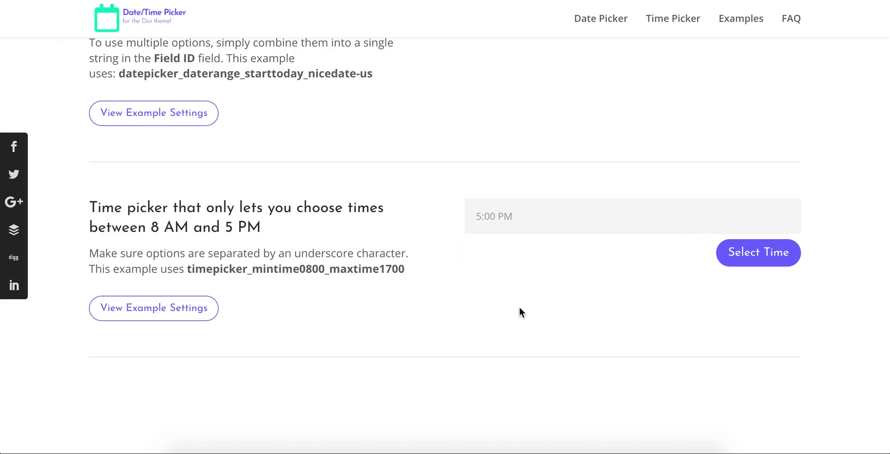
{"action": "scroll", "coordinate": [519, 307], "scroll_direction": "down", "scroll_amount": 4}
{"action": "scroll", "coordinate": [519, 307], "scroll_direction": "up", "scroll_amount": 10}
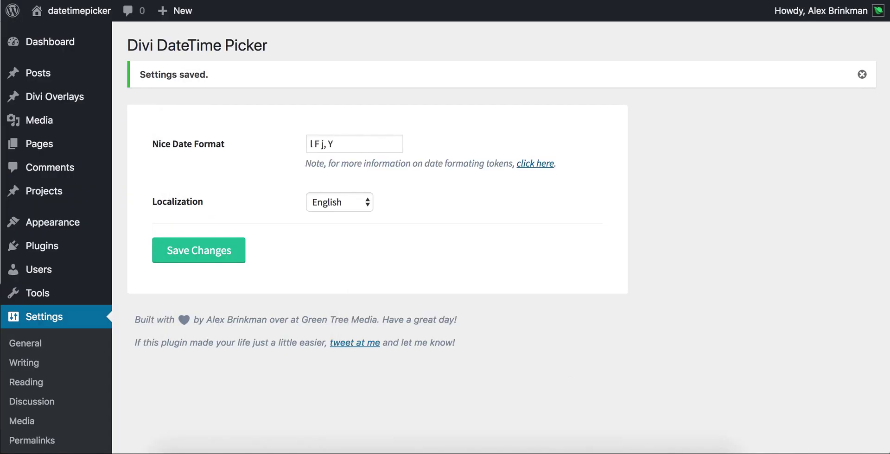
Open the Nice Date Format 'click here' formatting tokens link in a new tab
{"action": "left_click", "coordinate": [166, 46]}
{"action": "right_click", "coordinate": [541, 163]}
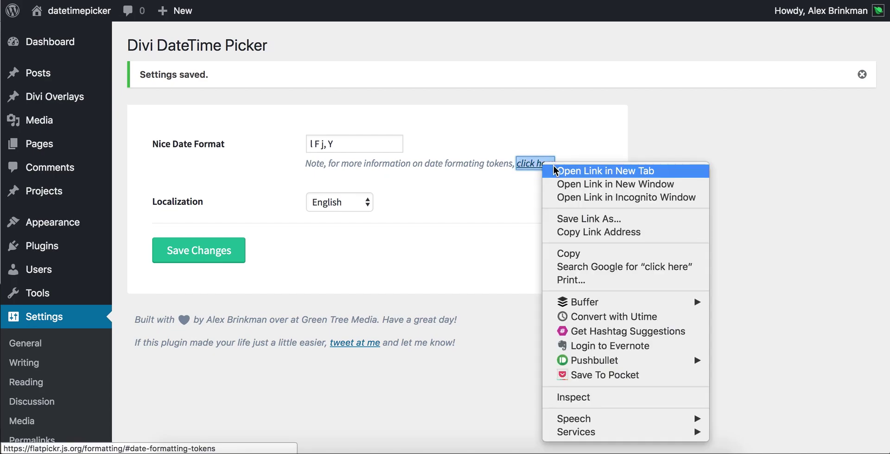
{"action": "left_click", "coordinate": [556, 170]}
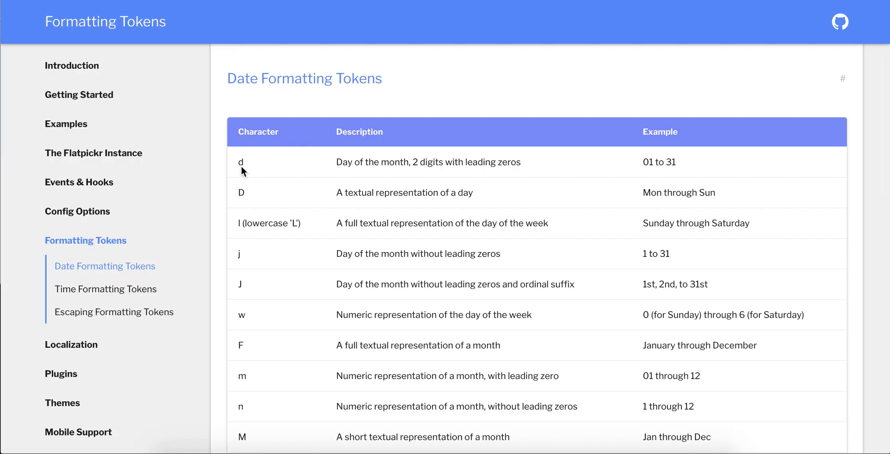
Scroll through flatpickr's Date Formatting Tokens table, then close the docs tab
{"action": "scroll", "coordinate": [285, 222], "scroll_direction": "down", "scroll_amount": 2}
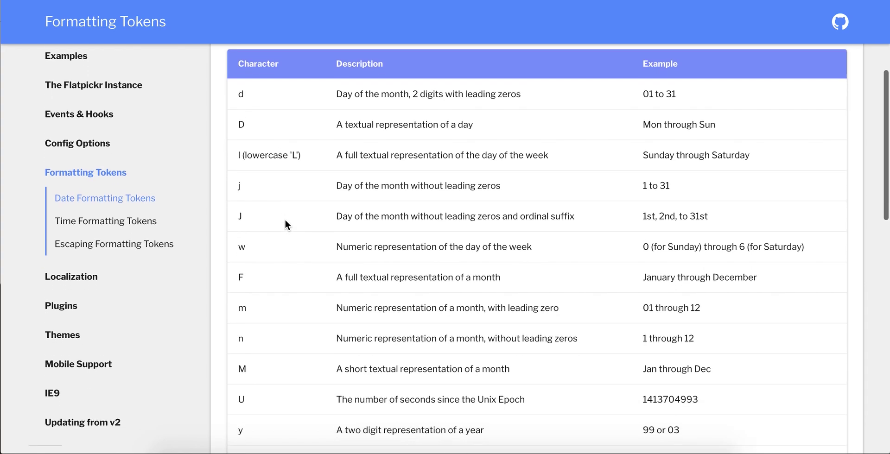
{"action": "scroll", "coordinate": [285, 222], "scroll_direction": "down", "scroll_amount": 1}
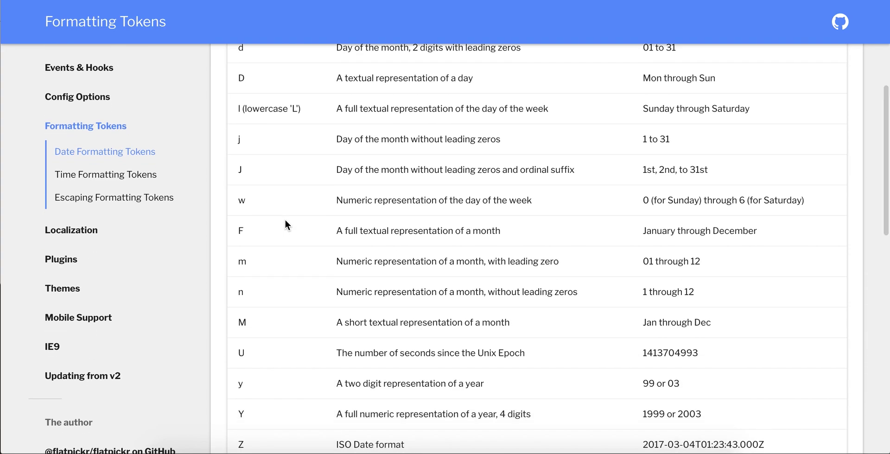
{"action": "scroll", "coordinate": [285, 223], "scroll_direction": "down", "scroll_amount": 2}
{"action": "scroll", "coordinate": [286, 223], "scroll_direction": "up", "scroll_amount": 3}
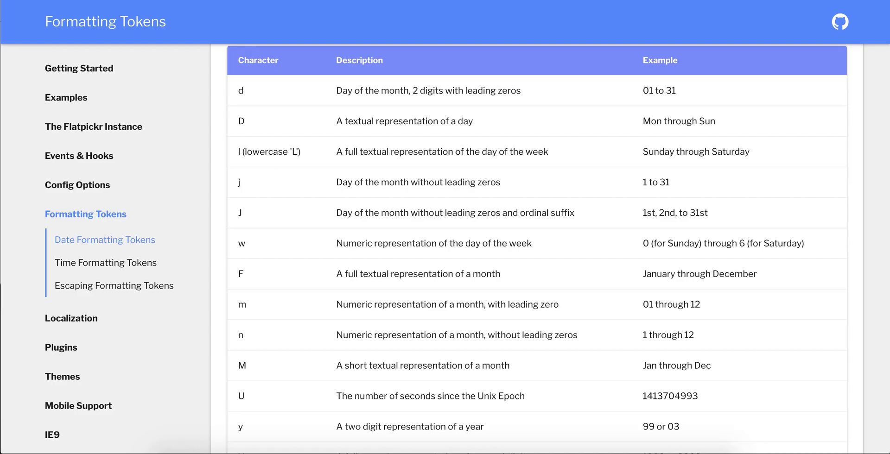
{"action": "key", "text": "super+w"}
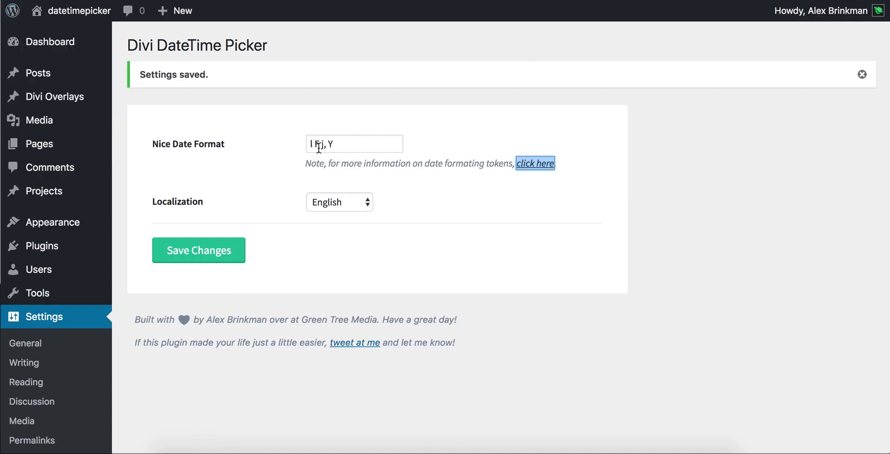
Browse the Localization language list and leave it set to English
{"action": "left_click", "coordinate": [433, 221]}
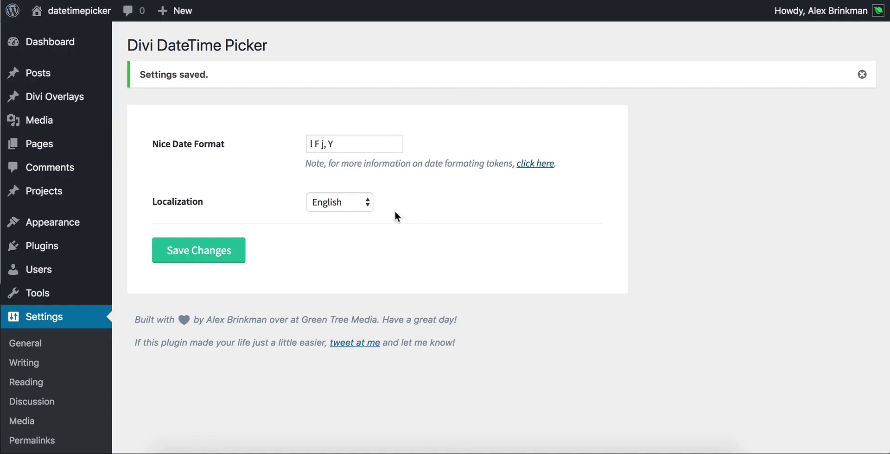
{"action": "left_click", "coordinate": [341, 212]}
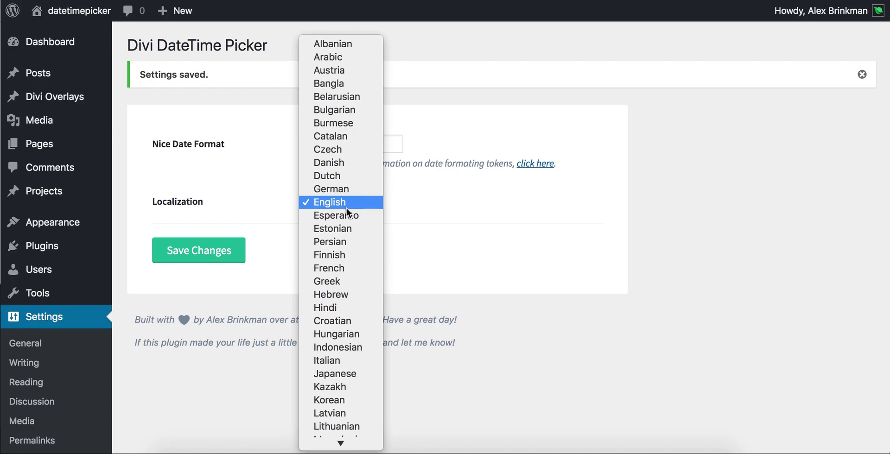
{"action": "scroll", "coordinate": [346, 208], "scroll_direction": "down", "scroll_amount": 10}
{"action": "scroll", "coordinate": [346, 207], "scroll_direction": "down", "scroll_amount": 2}
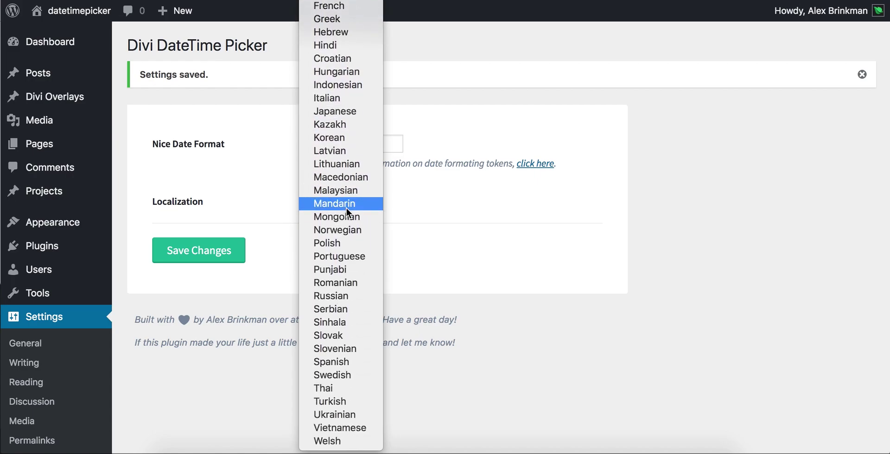
{"action": "scroll", "coordinate": [355, 310], "scroll_direction": "up", "scroll_amount": 5}
{"action": "scroll", "coordinate": [355, 311], "scroll_direction": "up", "scroll_amount": 3}
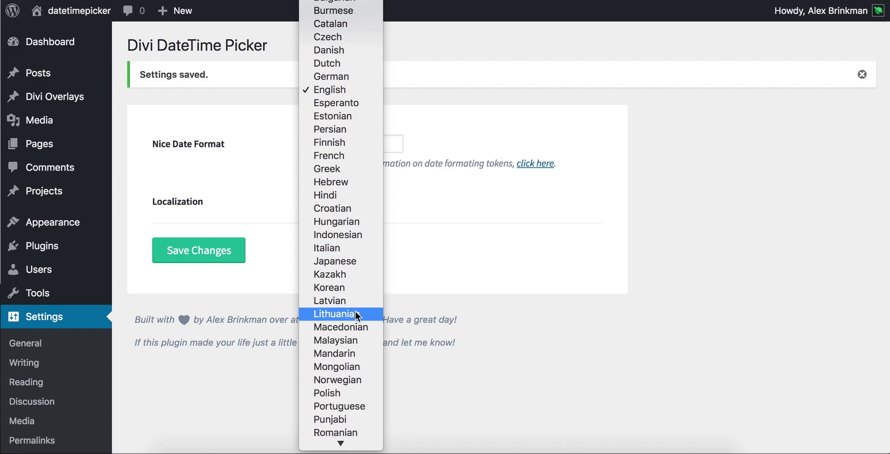
{"action": "left_click", "coordinate": [647, 237]}
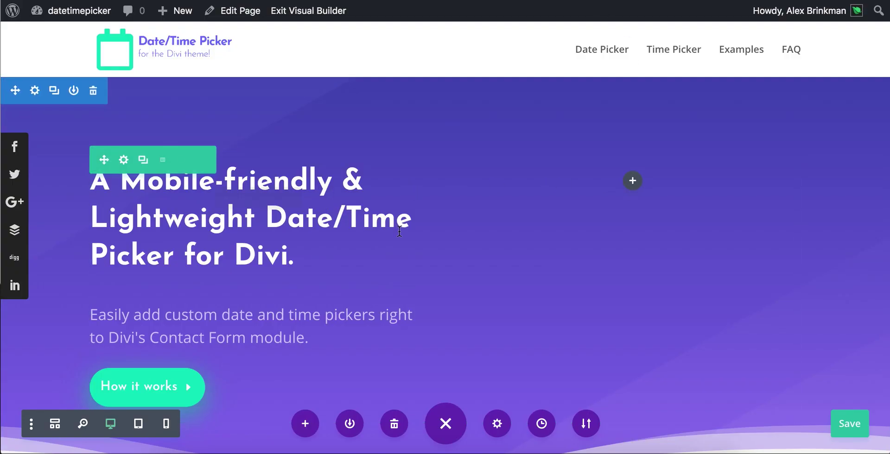
{"action": "scroll", "coordinate": [399, 230], "scroll_direction": "down", "scroll_amount": 8}
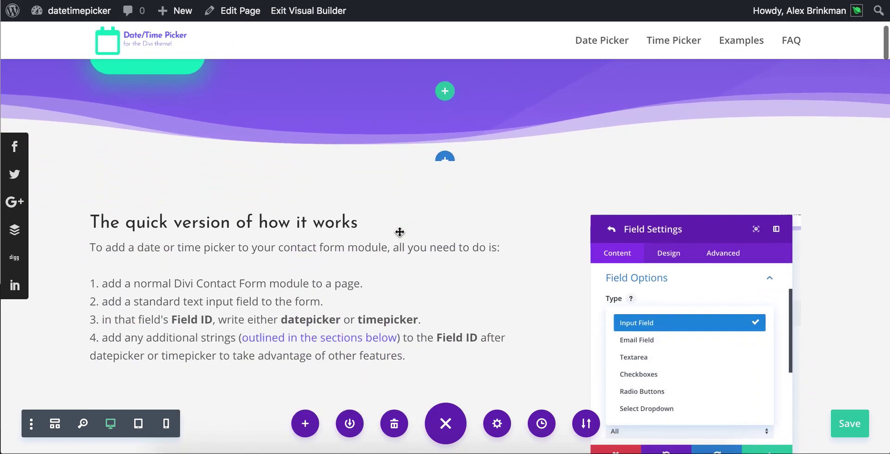
{"action": "scroll", "coordinate": [399, 231], "scroll_direction": "down", "scroll_amount": 4}
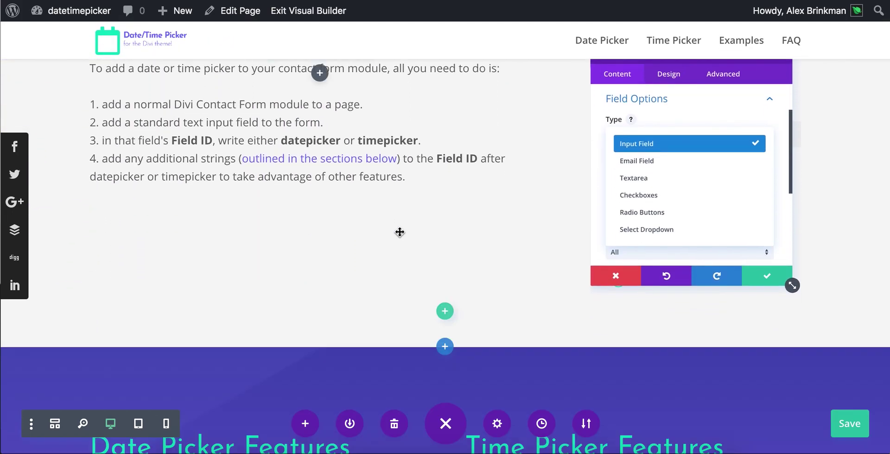
{"action": "scroll", "coordinate": [400, 232], "scroll_direction": "down", "scroll_amount": 15}
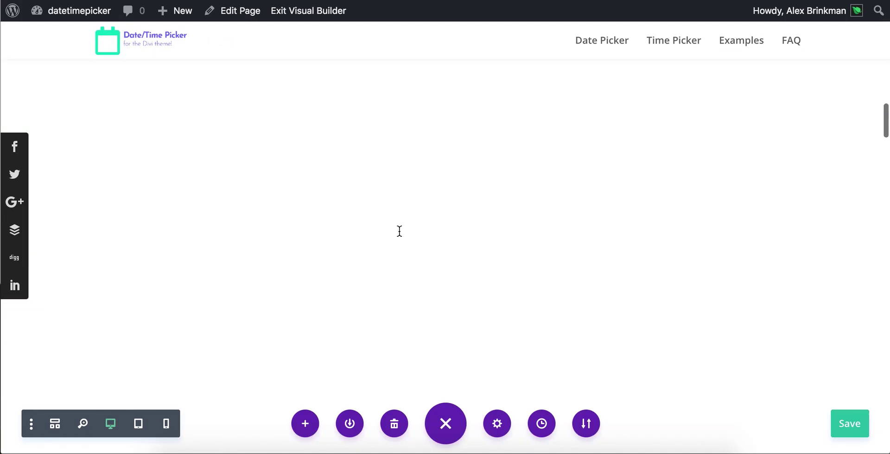
{"action": "scroll", "coordinate": [399, 231], "scroll_direction": "down", "scroll_amount": 10}
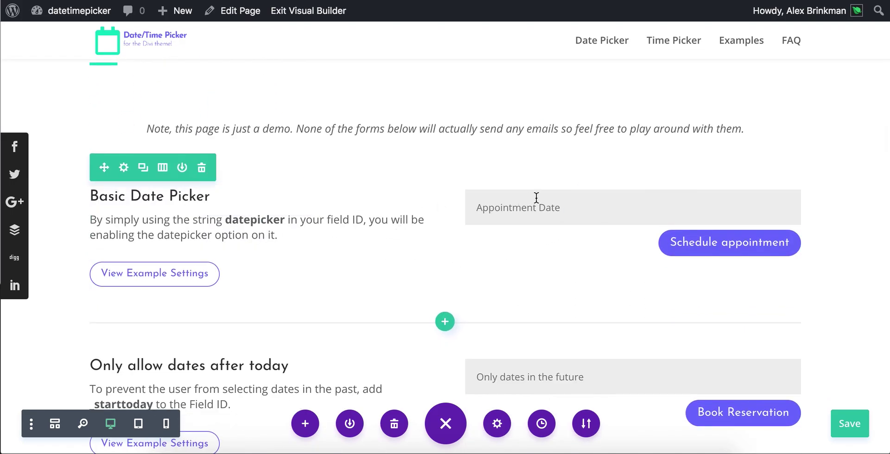
{"action": "left_click", "coordinate": [616, 200]}
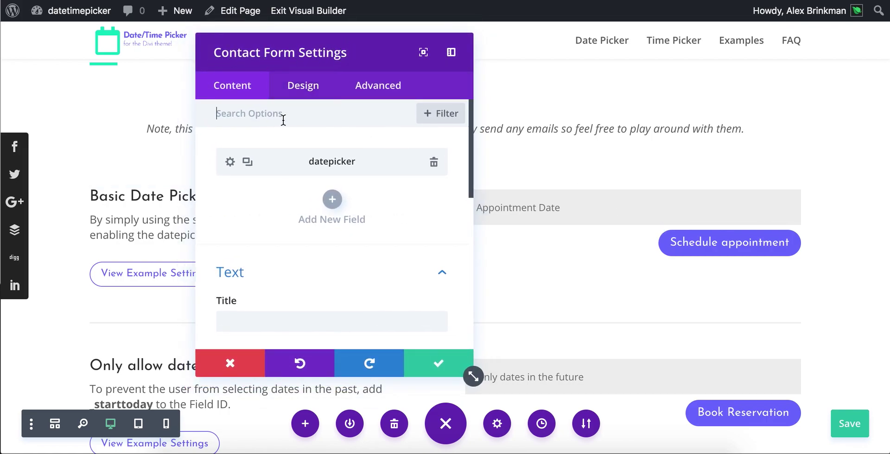
{"action": "left_click", "coordinate": [230, 161]}
{"action": "scroll", "coordinate": [266, 157], "scroll_direction": "down", "scroll_amount": 2}
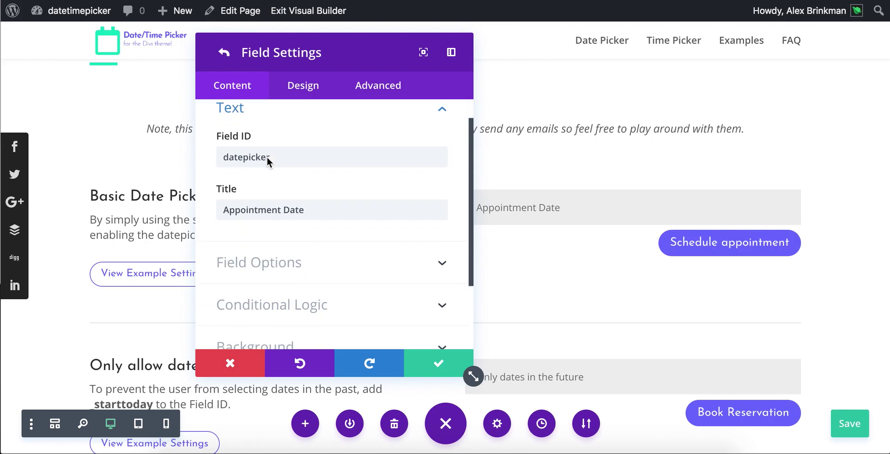
{"action": "scroll", "coordinate": [266, 176], "scroll_direction": "down", "scroll_amount": 1}
{"action": "left_click", "coordinate": [263, 224]}
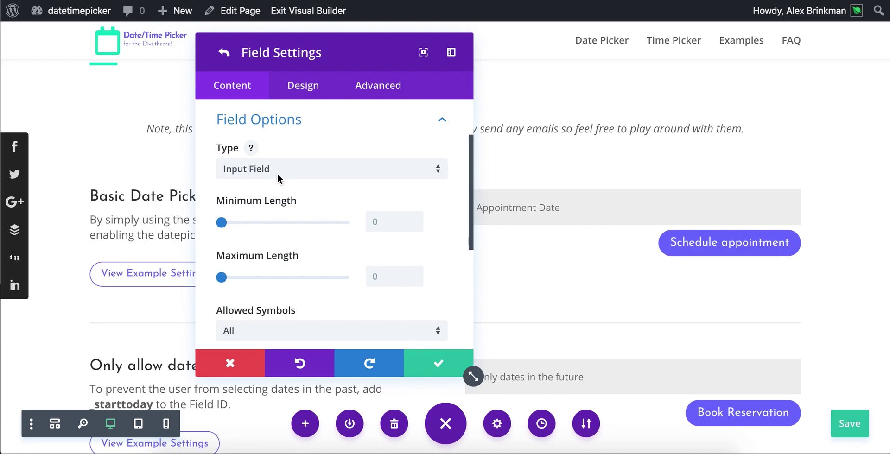
{"action": "scroll", "coordinate": [277, 159], "scroll_direction": "up", "scroll_amount": 3}
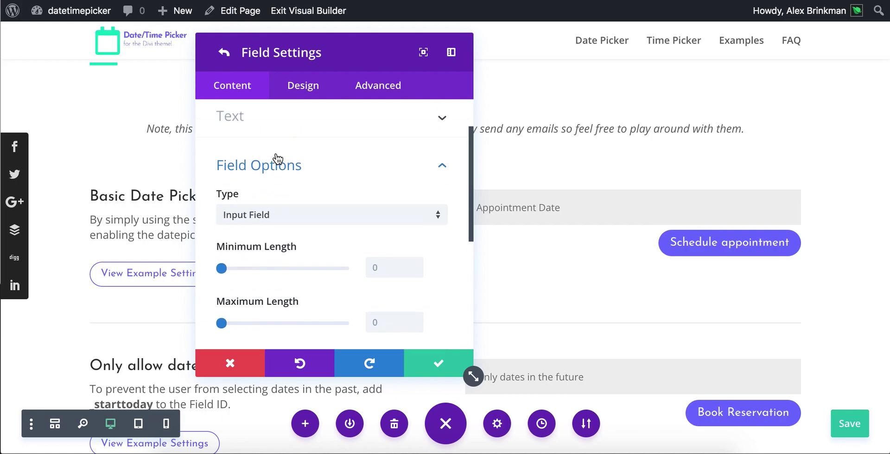
{"action": "left_click", "coordinate": [278, 146]}
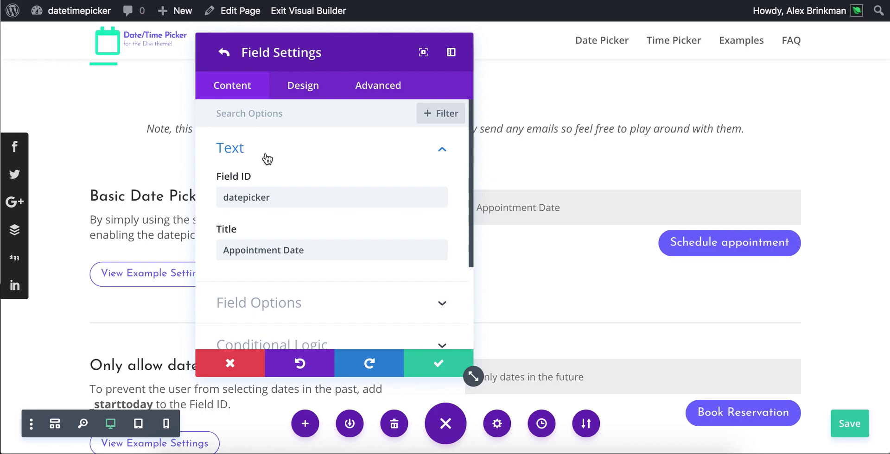
{"action": "left_click_drag", "start_coordinate": [278, 196], "coordinate": [224, 198]}
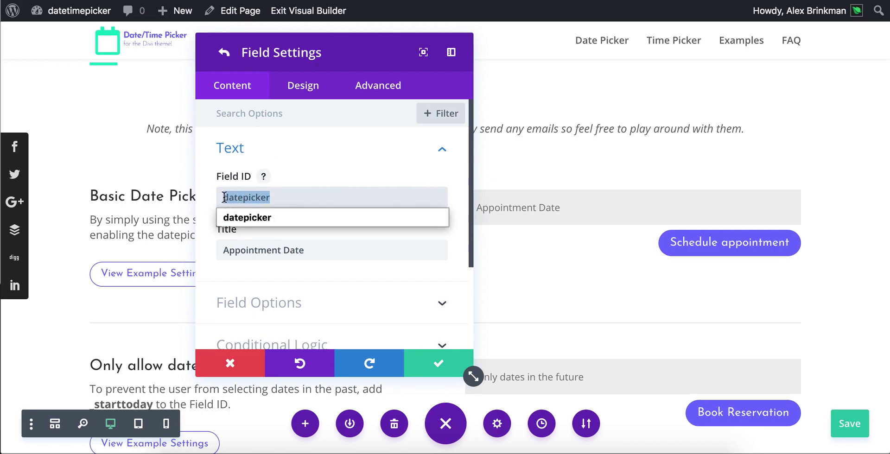
{"action": "left_click", "coordinate": [290, 199]}
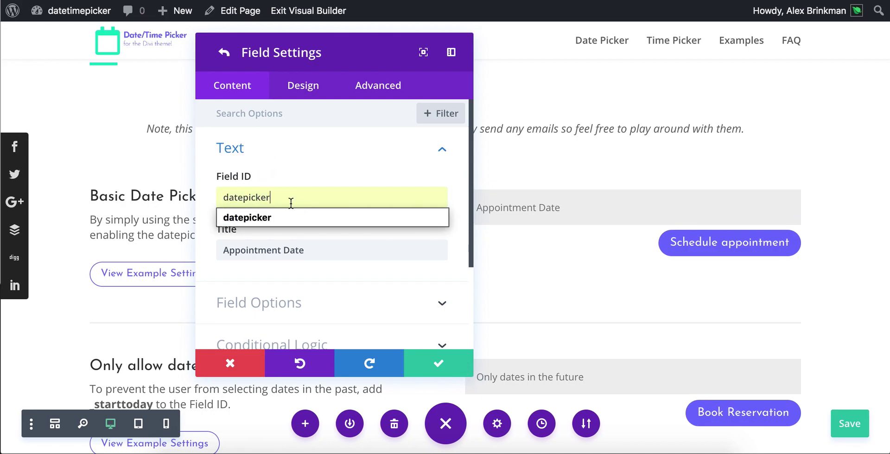
{"action": "left_click", "coordinate": [331, 169]}
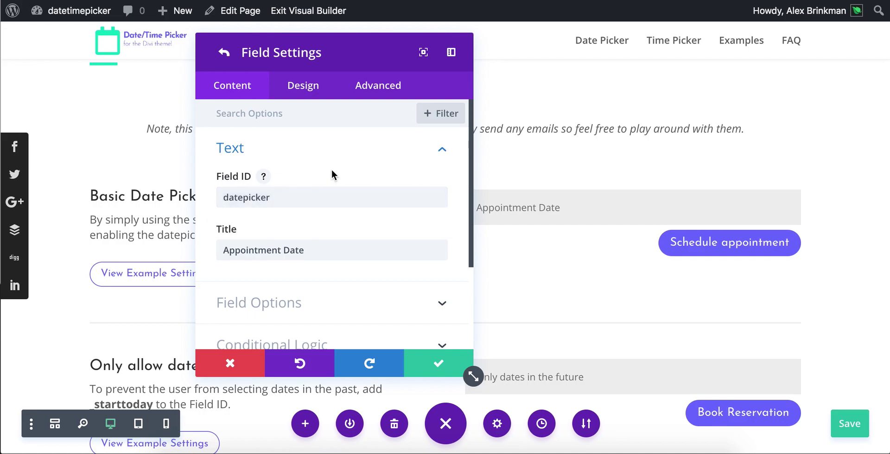
{"action": "left_click", "coordinate": [224, 364]}
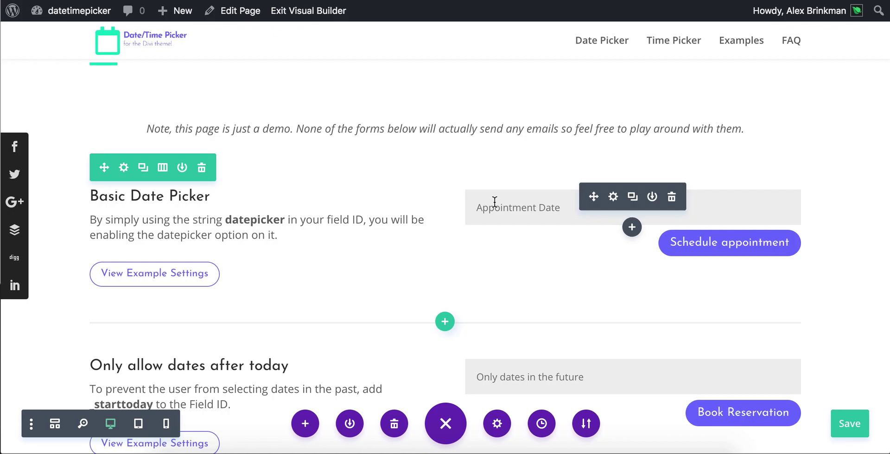
{"action": "scroll", "coordinate": [495, 202], "scroll_direction": "down", "scroll_amount": 5}
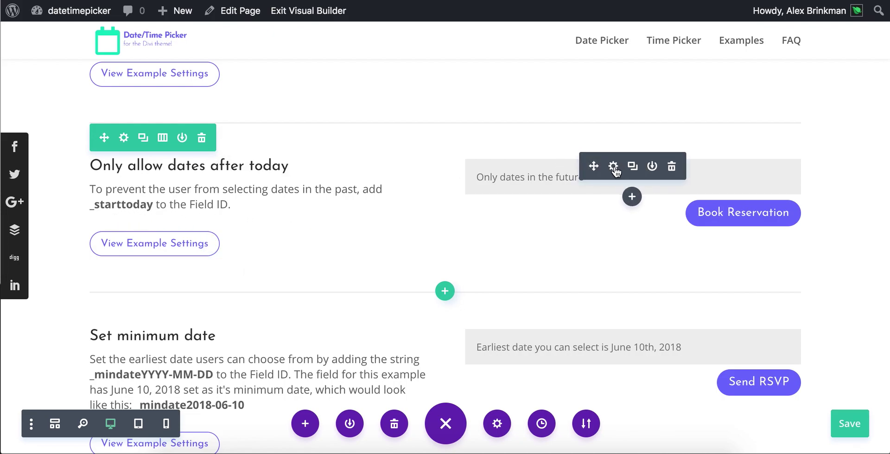
{"action": "left_click", "coordinate": [614, 166]}
{"action": "left_click", "coordinate": [229, 163]}
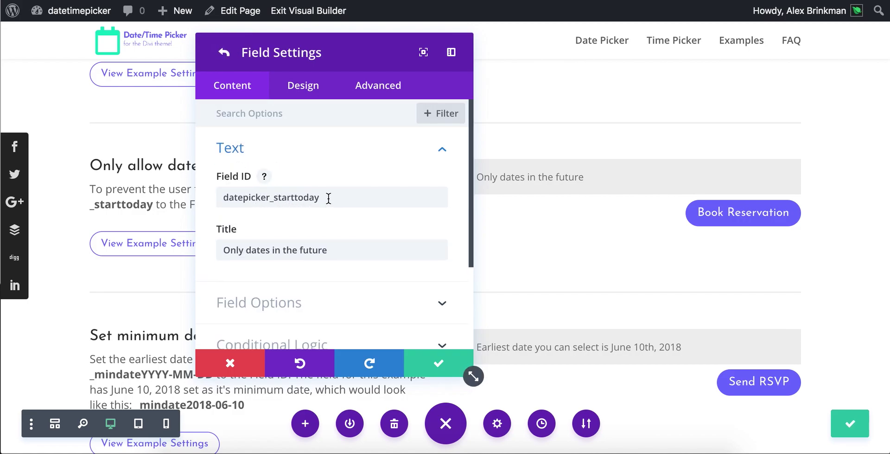
{"action": "left_click_drag", "start_coordinate": [271, 198], "coordinate": [219, 198]}
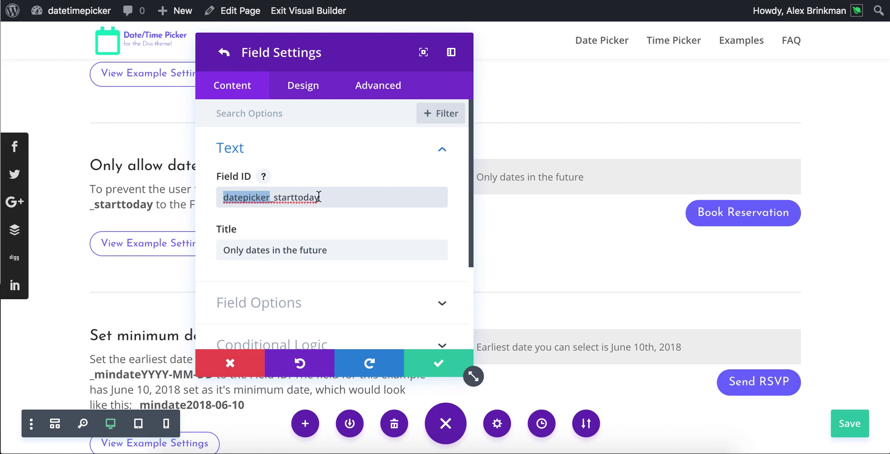
{"action": "left_click_drag", "start_coordinate": [271, 198], "coordinate": [319, 197]}
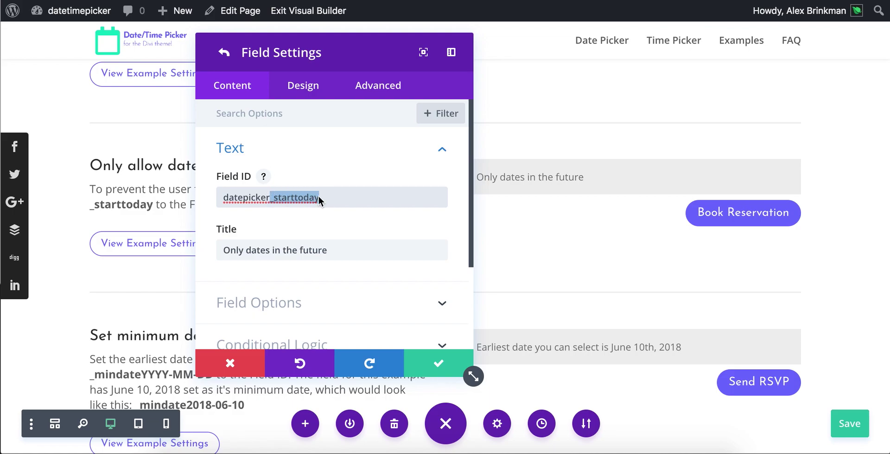
{"action": "left_click", "coordinate": [291, 200]}
{"action": "left_click", "coordinate": [245, 363]}
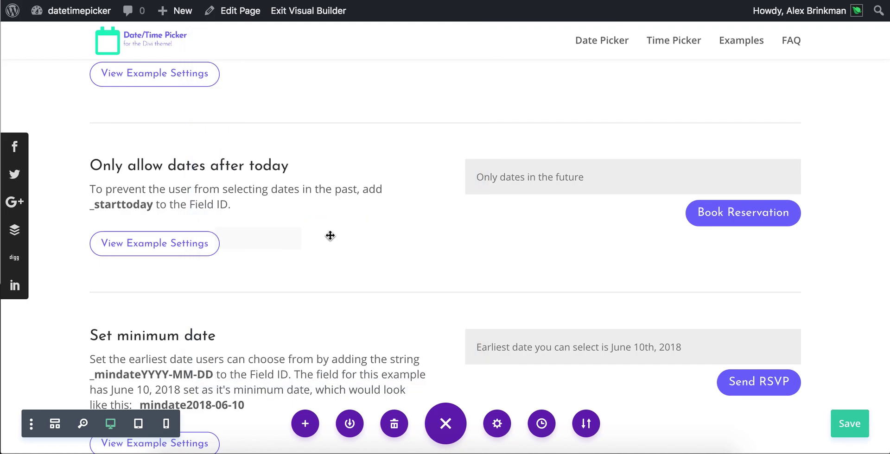
{"action": "scroll", "coordinate": [327, 234], "scroll_direction": "down", "scroll_amount": 4}
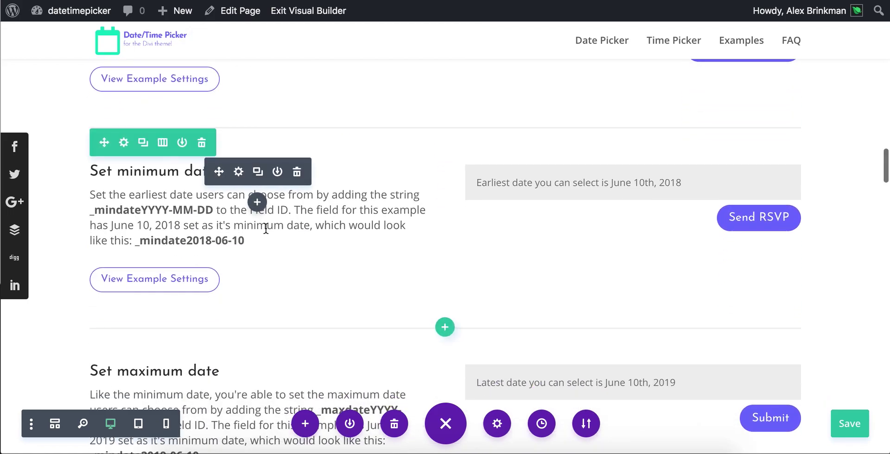
{"action": "scroll", "coordinate": [262, 230], "scroll_direction": "down", "scroll_amount": 2}
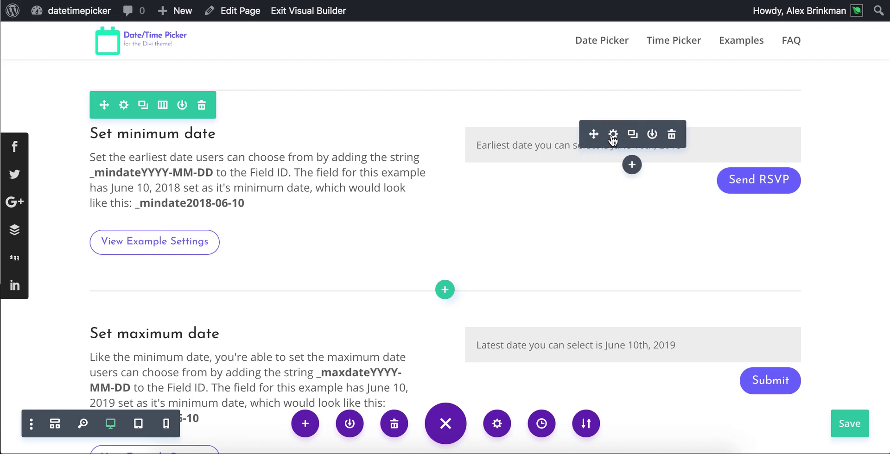
{"action": "left_click", "coordinate": [610, 135]}
{"action": "left_click", "coordinate": [229, 162]}
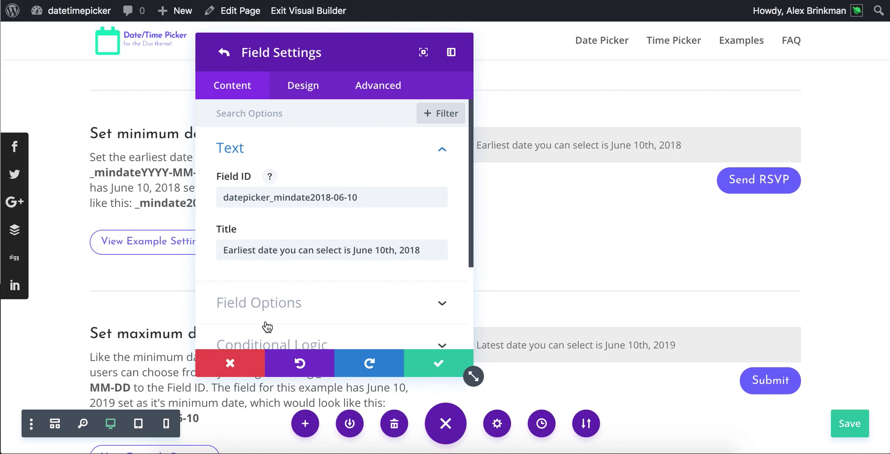
{"action": "left_click", "coordinate": [232, 363]}
{"action": "scroll", "coordinate": [422, 253], "scroll_direction": "down", "scroll_amount": 2}
{"action": "scroll", "coordinate": [422, 253], "scroll_direction": "down", "scroll_amount": 3}
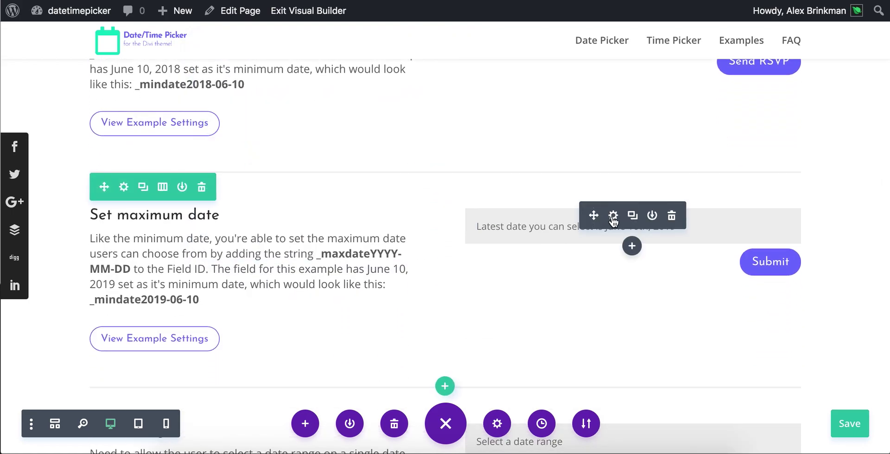
{"action": "left_click", "coordinate": [611, 216]}
{"action": "left_click", "coordinate": [229, 166]}
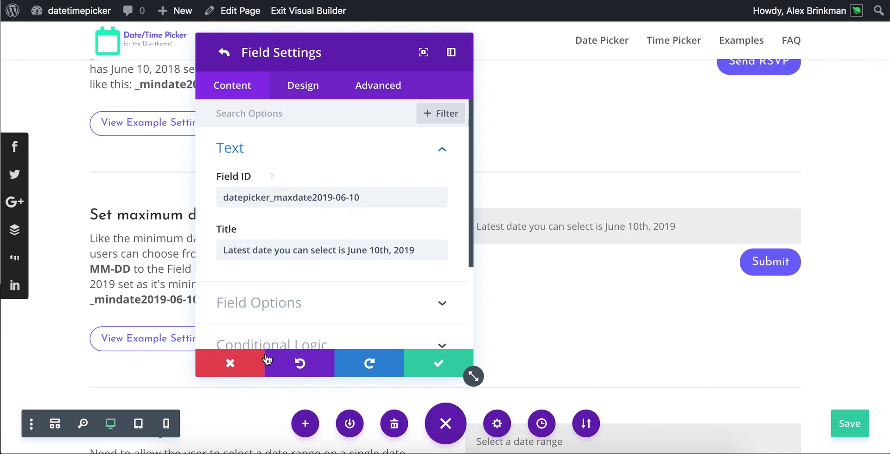
{"action": "left_click", "coordinate": [249, 361]}
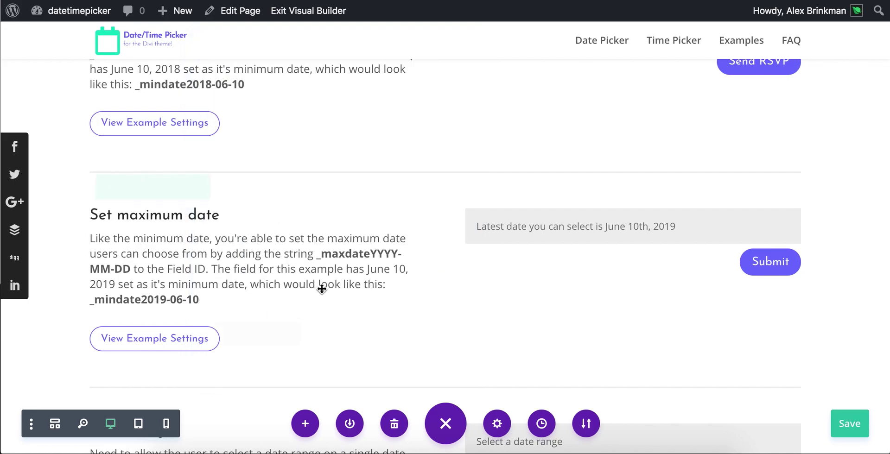
Open the Date Range contact form's settings and close them without changes
{"action": "scroll", "coordinate": [393, 256], "scroll_direction": "down", "scroll_amount": 2}
{"action": "scroll", "coordinate": [393, 256], "scroll_direction": "down", "scroll_amount": 5}
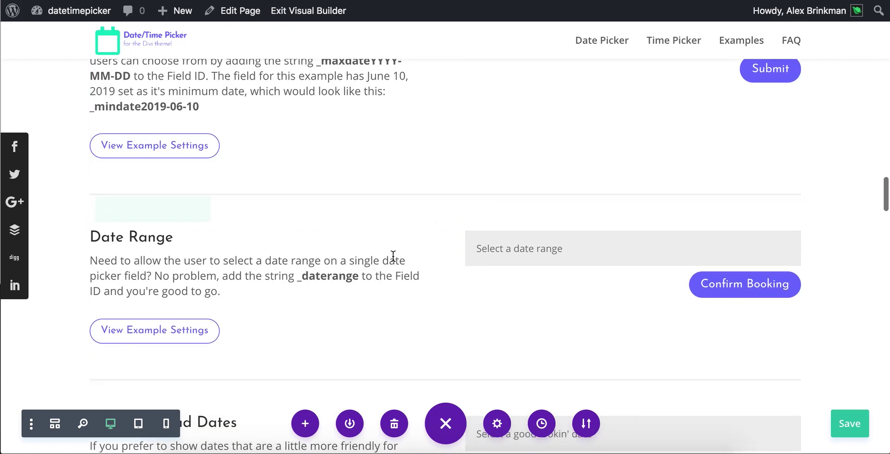
{"action": "scroll", "coordinate": [393, 257], "scroll_direction": "down", "scroll_amount": 3}
{"action": "scroll", "coordinate": [391, 260], "scroll_direction": "up", "scroll_amount": 4}
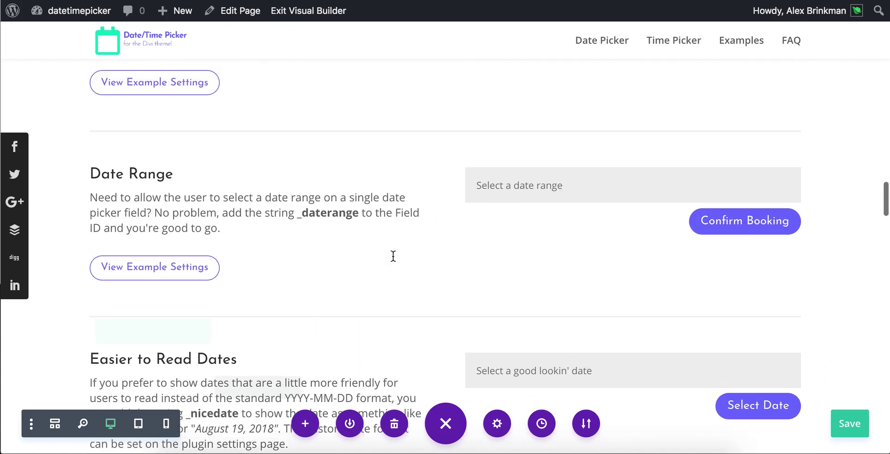
{"action": "left_click", "coordinate": [613, 175]}
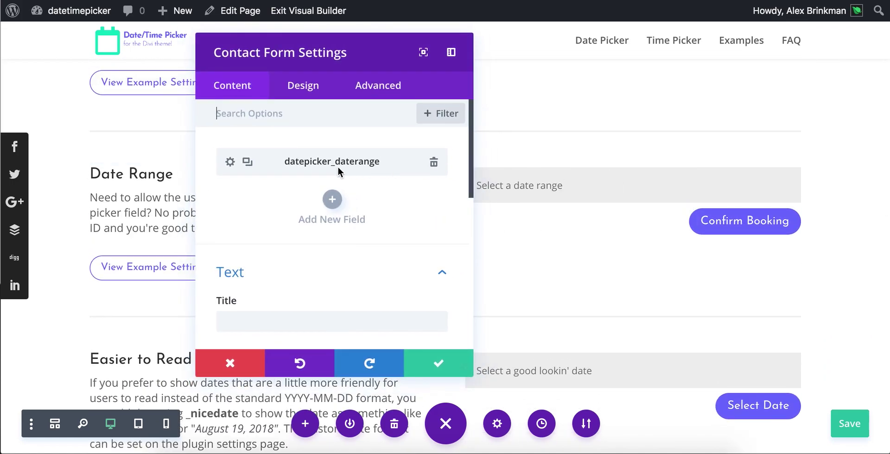
{"action": "left_click", "coordinate": [230, 366]}
Change the How many nights? Field ID to datepicker_daterange_starttoday_nicedate and save the page
{"action": "scroll", "coordinate": [509, 245], "scroll_direction": "down", "scroll_amount": 10}
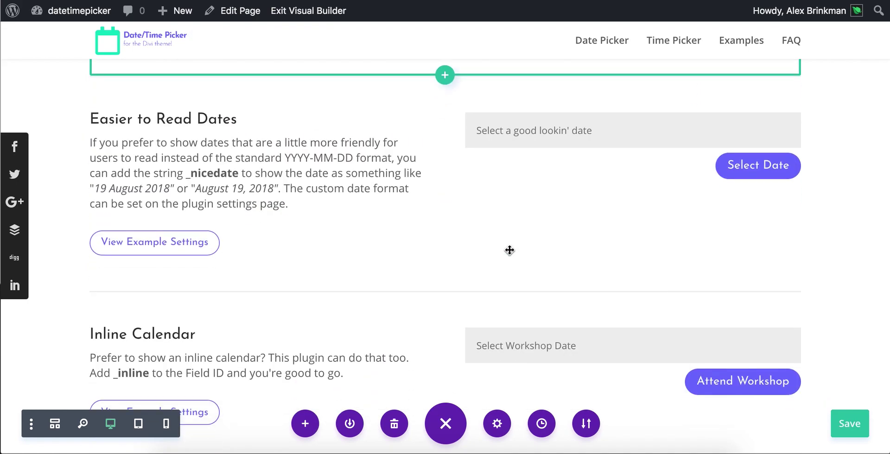
{"action": "scroll", "coordinate": [510, 249], "scroll_direction": "down", "scroll_amount": 15}
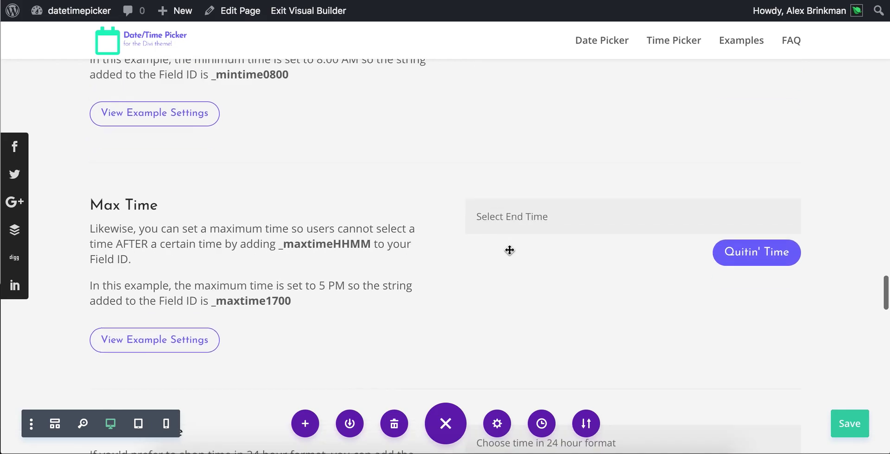
{"action": "scroll", "coordinate": [510, 250], "scroll_direction": "down", "scroll_amount": 10}
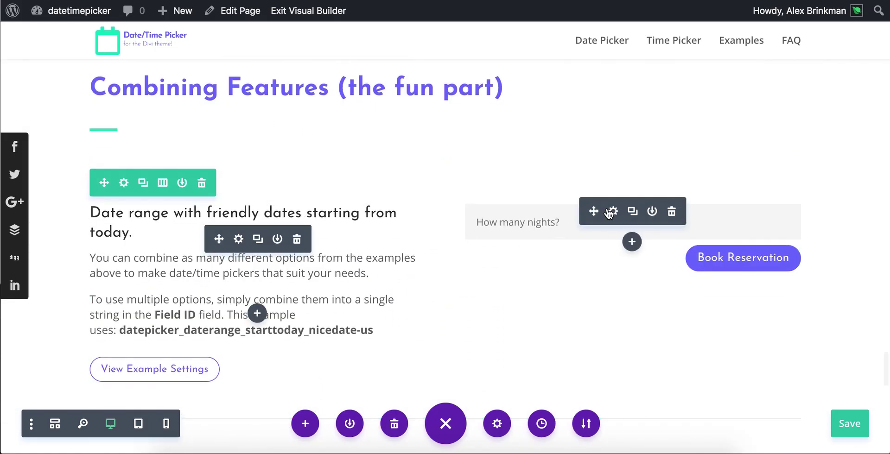
{"action": "left_click", "coordinate": [612, 209]}
{"action": "left_click", "coordinate": [230, 162]}
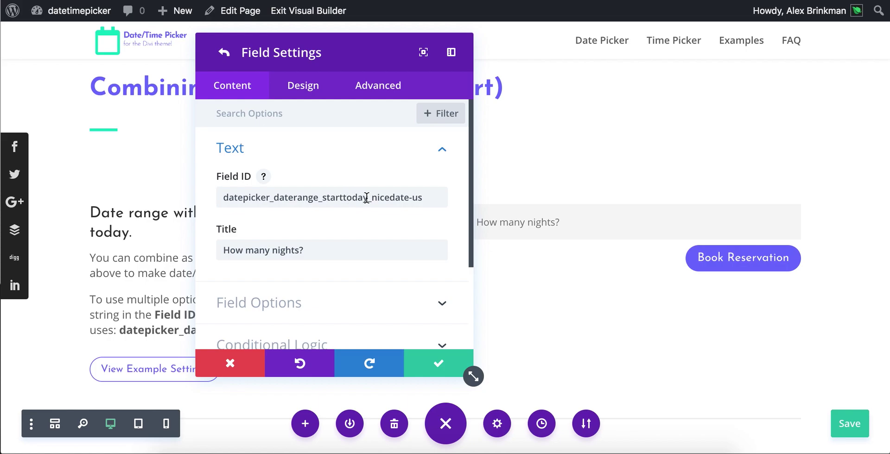
{"action": "left_click", "coordinate": [433, 197]}
{"action": "key", "text": "BackSpace"}
{"action": "key", "text": "BackSpace"}
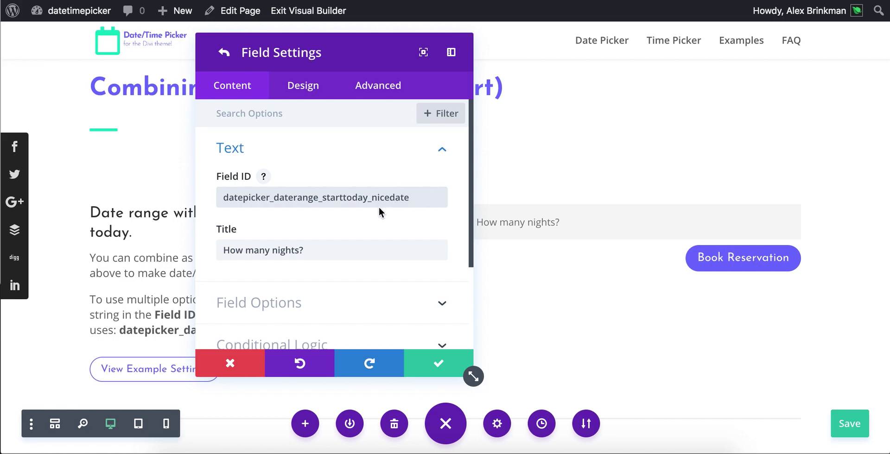
{"action": "left_click", "coordinate": [440, 360]}
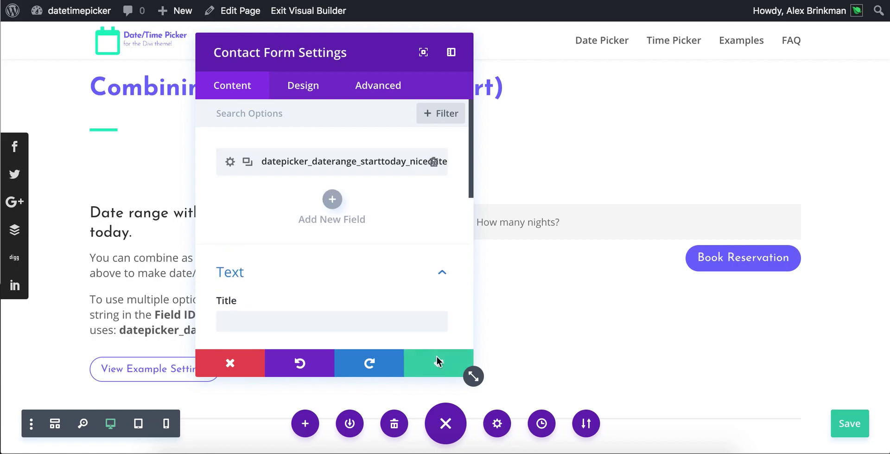
{"action": "left_click", "coordinate": [436, 366]}
{"action": "left_click", "coordinate": [849, 424]}
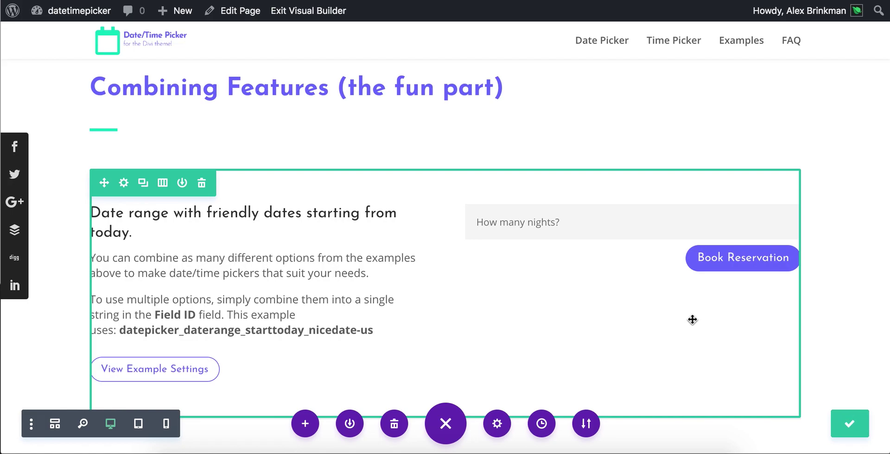
Exit the Visual Builder to view the live demo page
{"action": "left_click", "coordinate": [308, 10]}
{"action": "mouse_move", "coordinate": [12, 10]}
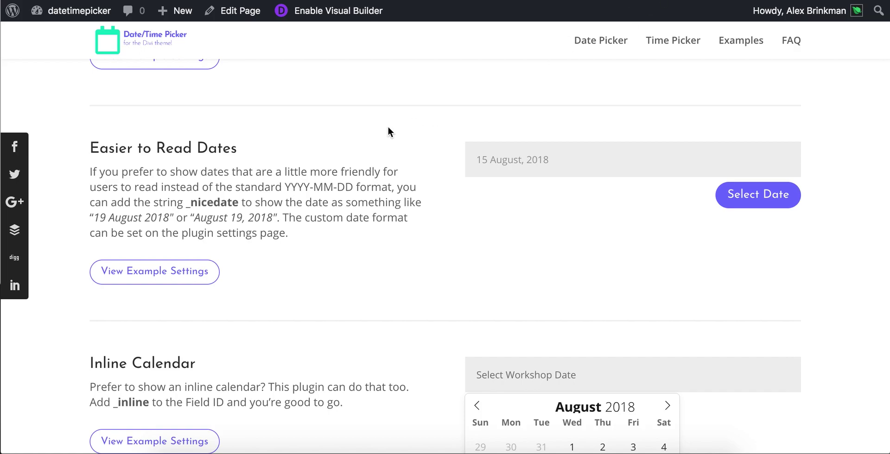
{"action": "scroll", "coordinate": [387, 131], "scroll_direction": "down", "scroll_amount": 6}
{"action": "mouse_move", "coordinate": [176, 10]}
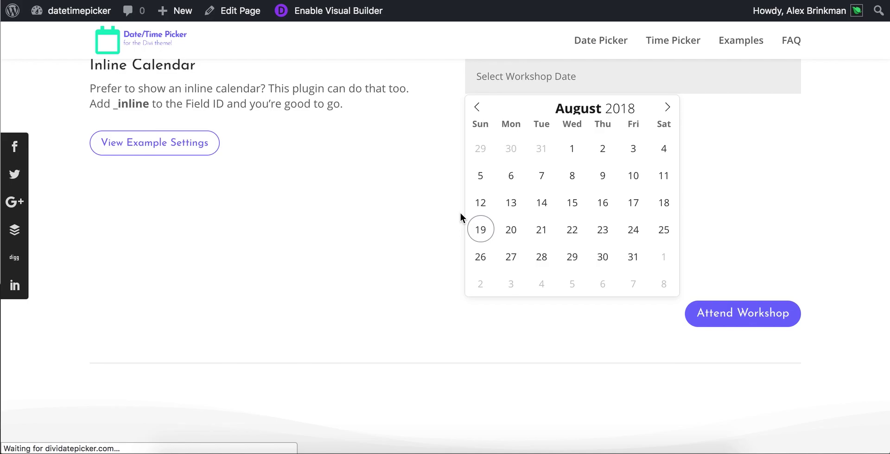
Select August 22 to August 24, 2018 in the How many nights? field
{"action": "scroll", "coordinate": [438, 168], "scroll_direction": "down", "scroll_amount": 20}
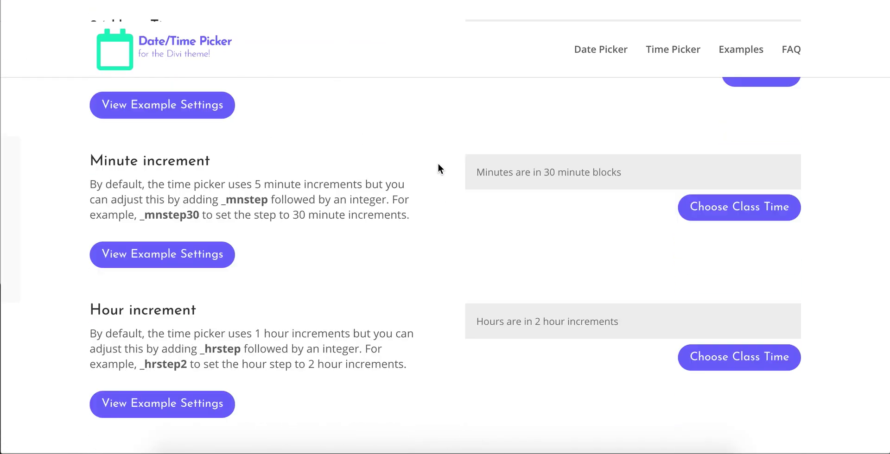
{"action": "scroll", "coordinate": [438, 169], "scroll_direction": "down", "scroll_amount": 10}
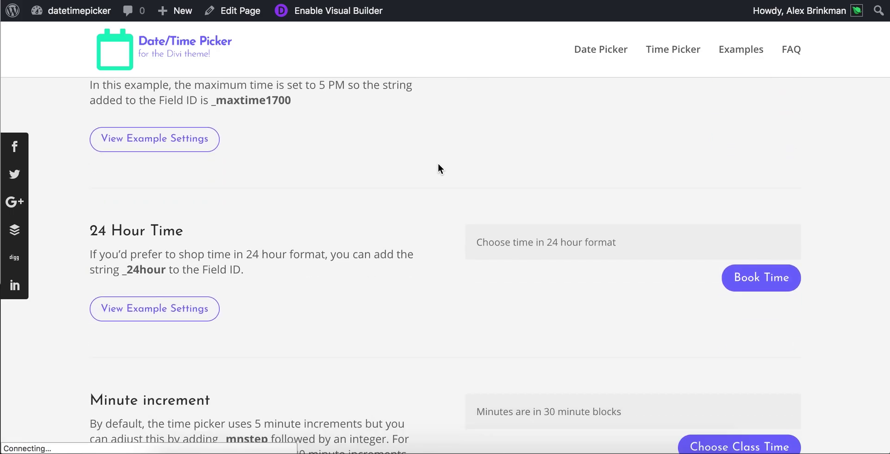
{"action": "scroll", "coordinate": [438, 164], "scroll_direction": "down", "scroll_amount": 10}
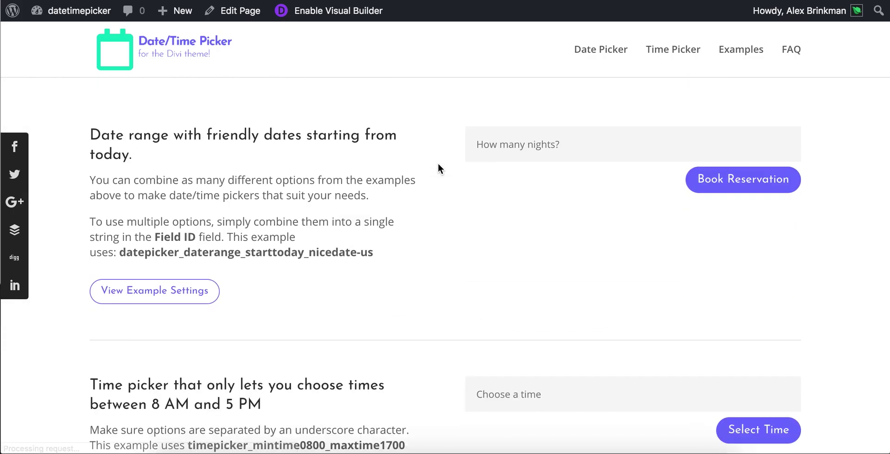
{"action": "scroll", "coordinate": [439, 169], "scroll_direction": "down", "scroll_amount": 3}
{"action": "scroll", "coordinate": [438, 169], "scroll_direction": "up", "scroll_amount": 4}
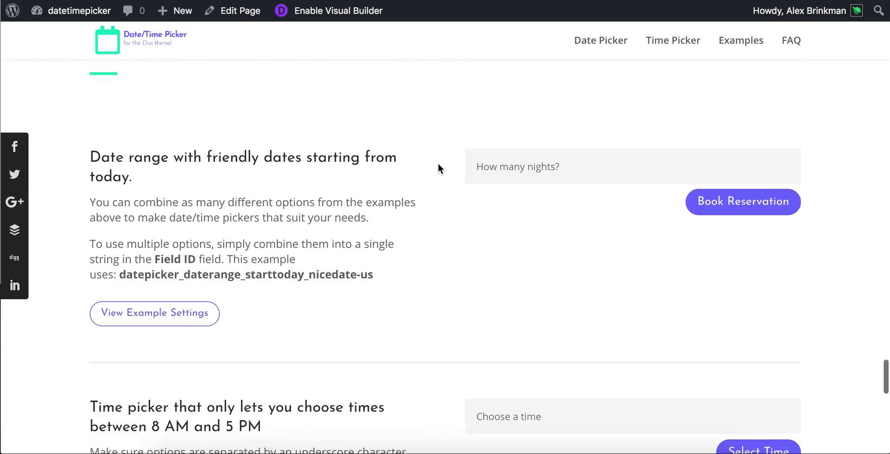
{"action": "left_click", "coordinate": [520, 157]}
{"action": "left_click", "coordinate": [571, 311]}
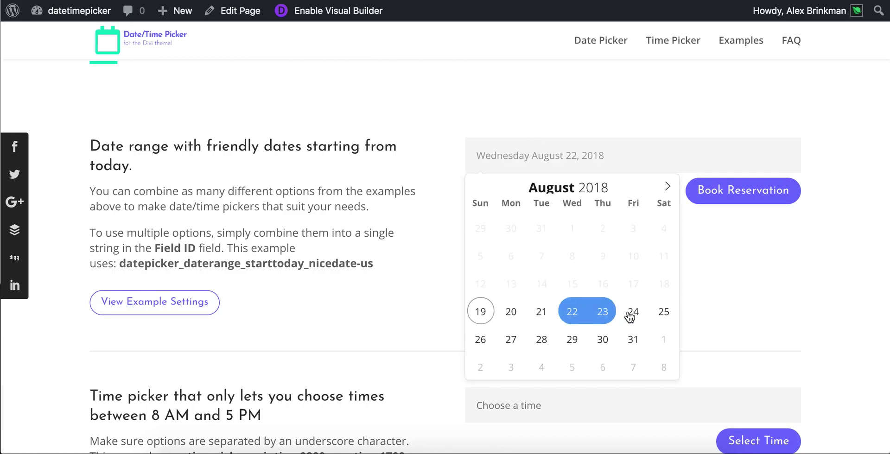
{"action": "left_click", "coordinate": [633, 312]}
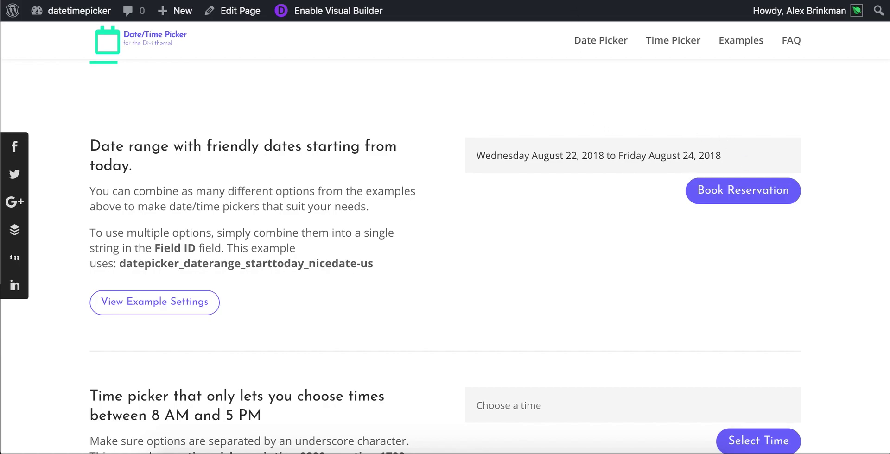
{"action": "scroll", "coordinate": [422, 165], "scroll_direction": "down", "scroll_amount": 5}
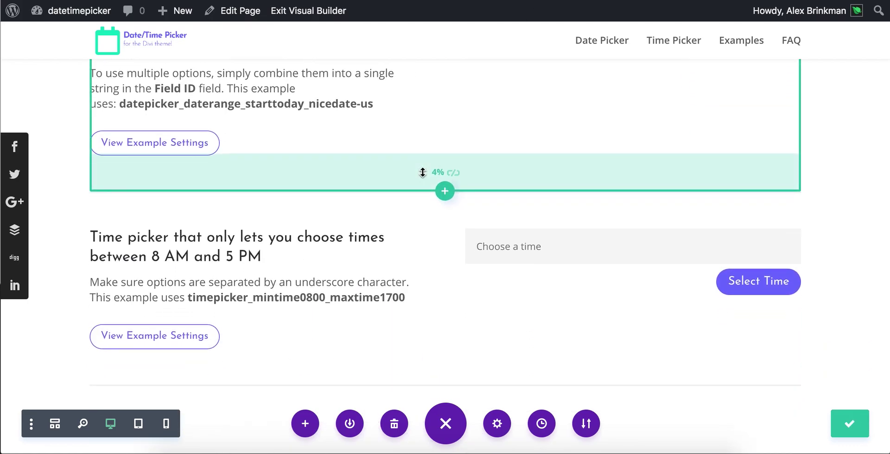
{"action": "scroll", "coordinate": [423, 167], "scroll_direction": "down", "scroll_amount": 2}
{"action": "scroll", "coordinate": [422, 171], "scroll_direction": "down", "scroll_amount": 1}
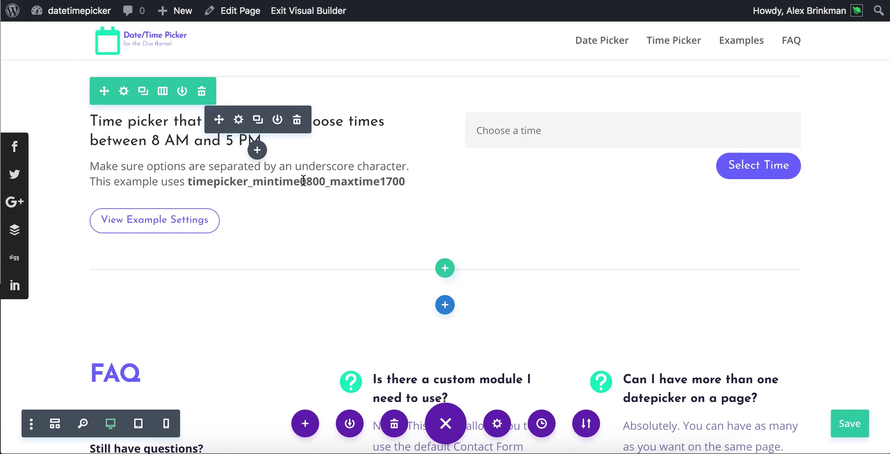
{"action": "scroll", "coordinate": [320, 193], "scroll_direction": "up", "scroll_amount": 5}
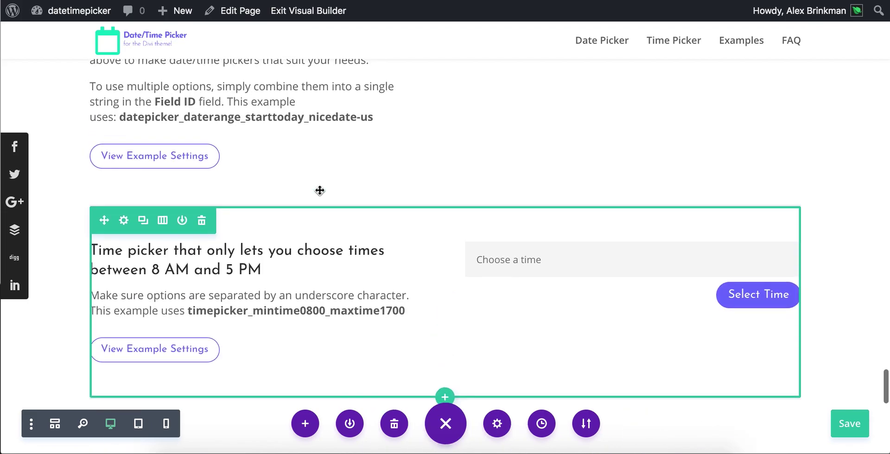
{"action": "scroll", "coordinate": [320, 190], "scroll_direction": "up", "scroll_amount": 15}
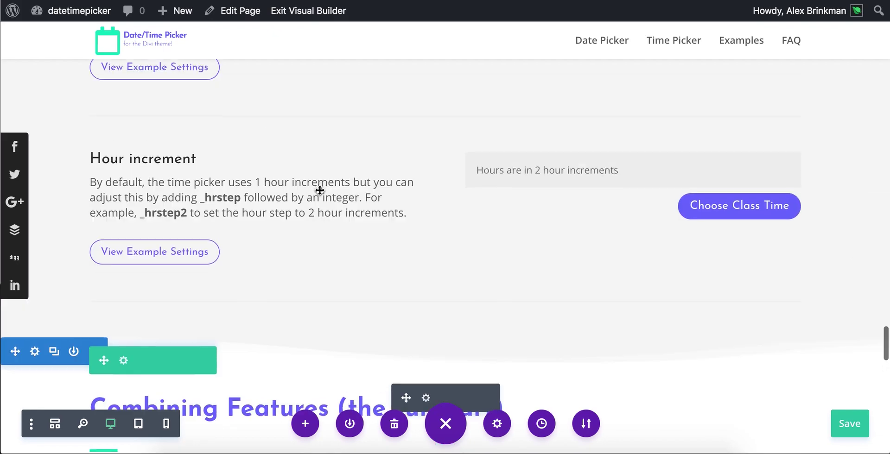
{"action": "scroll", "coordinate": [320, 190], "scroll_direction": "up", "scroll_amount": 15}
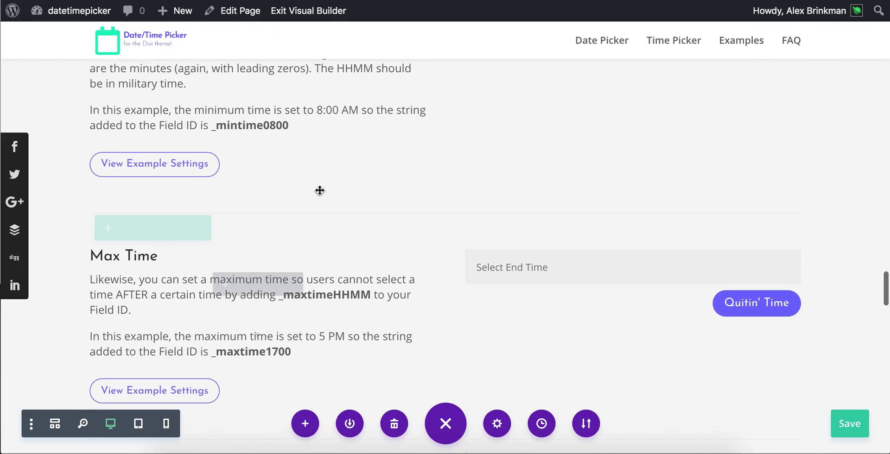
{"action": "scroll", "coordinate": [320, 190], "scroll_direction": "down", "scroll_amount": 1}
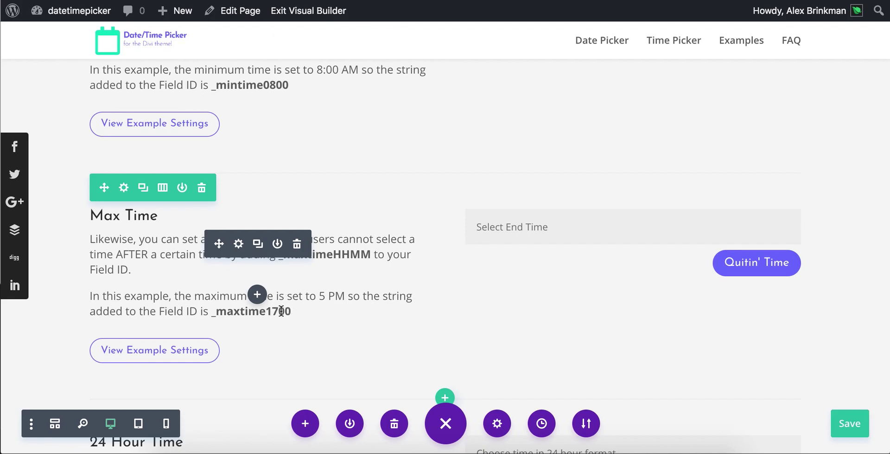
{"action": "scroll", "coordinate": [294, 181], "scroll_direction": "up", "scroll_amount": 1}
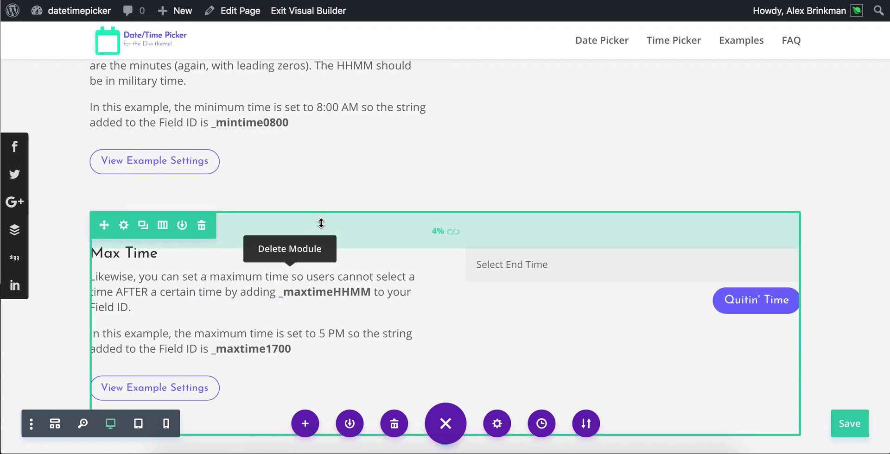
{"action": "scroll", "coordinate": [324, 220], "scroll_direction": "down", "scroll_amount": 2}
{"action": "scroll", "coordinate": [333, 218], "scroll_direction": "down", "scroll_amount": 7}
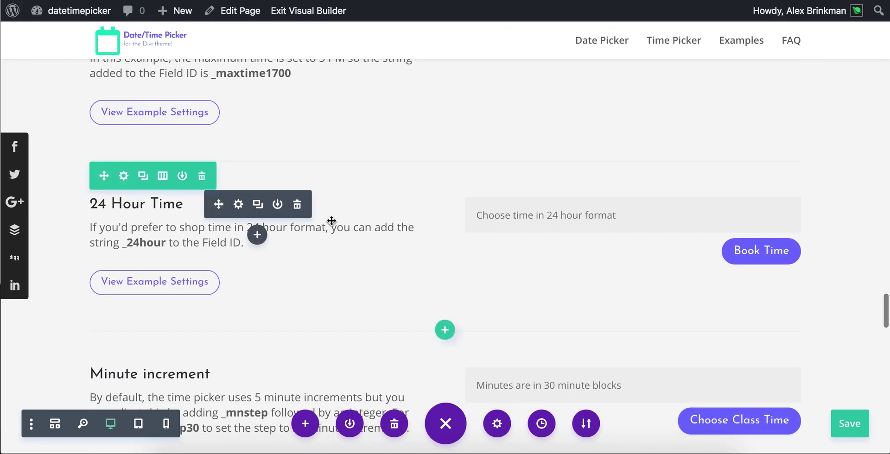
{"action": "scroll", "coordinate": [331, 221], "scroll_direction": "down", "scroll_amount": 2}
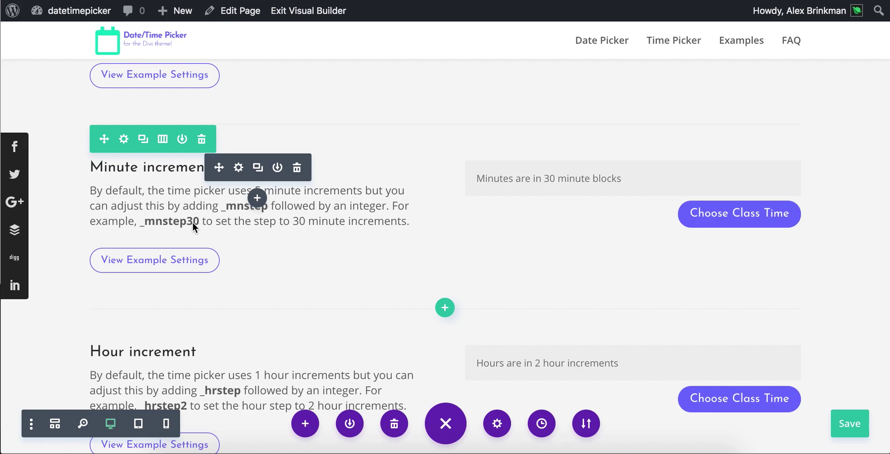
{"action": "scroll", "coordinate": [239, 232], "scroll_direction": "down", "scroll_amount": 5}
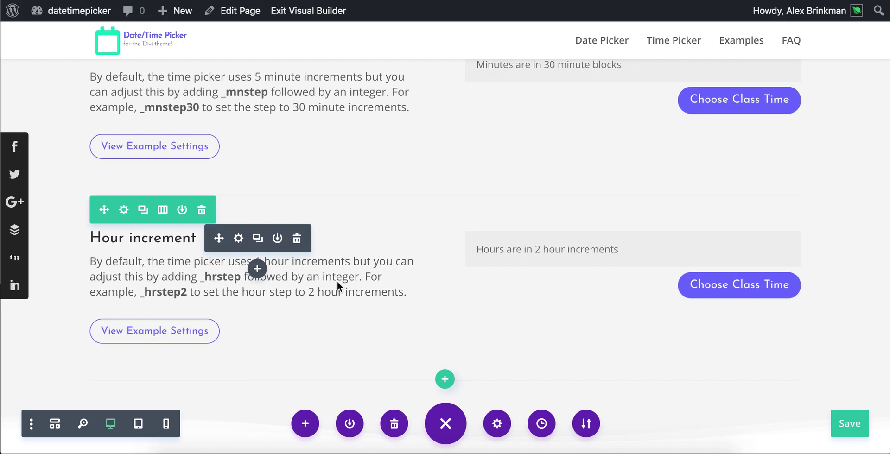
{"action": "scroll", "coordinate": [338, 281], "scroll_direction": "up", "scroll_amount": 10}
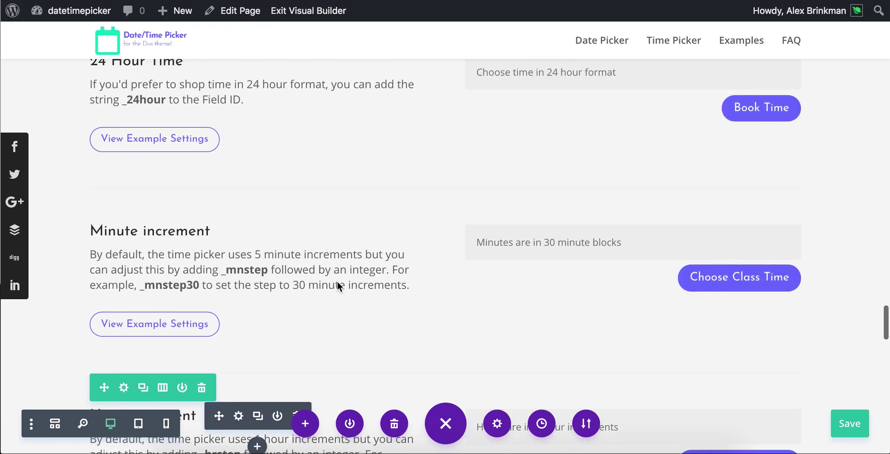
{"action": "scroll", "coordinate": [338, 281], "scroll_direction": "up", "scroll_amount": 10}
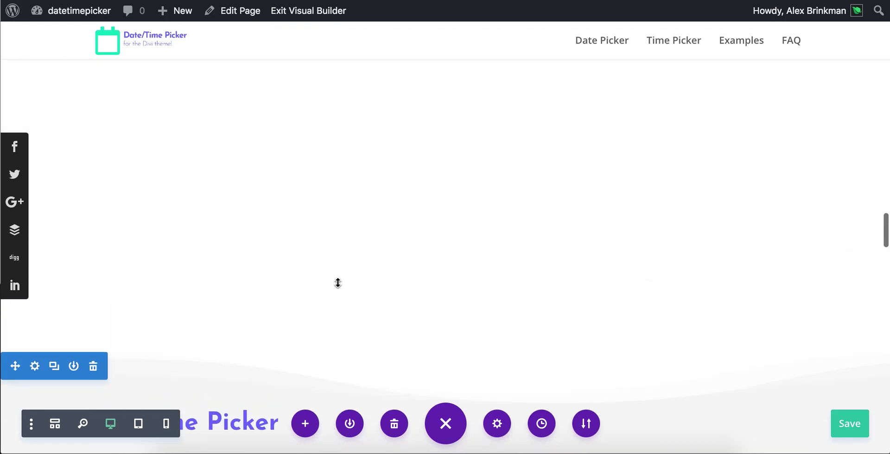
{"action": "scroll", "coordinate": [337, 282], "scroll_direction": "down", "scroll_amount": 15}
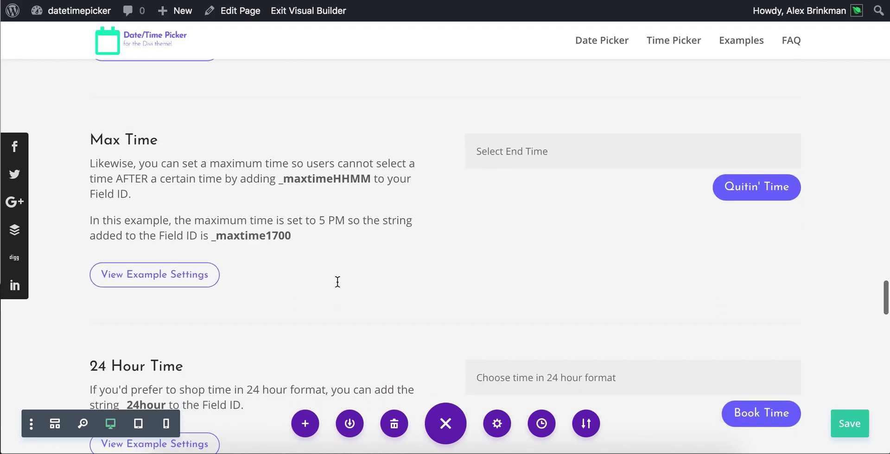
{"action": "scroll", "coordinate": [337, 283], "scroll_direction": "down", "scroll_amount": 15}
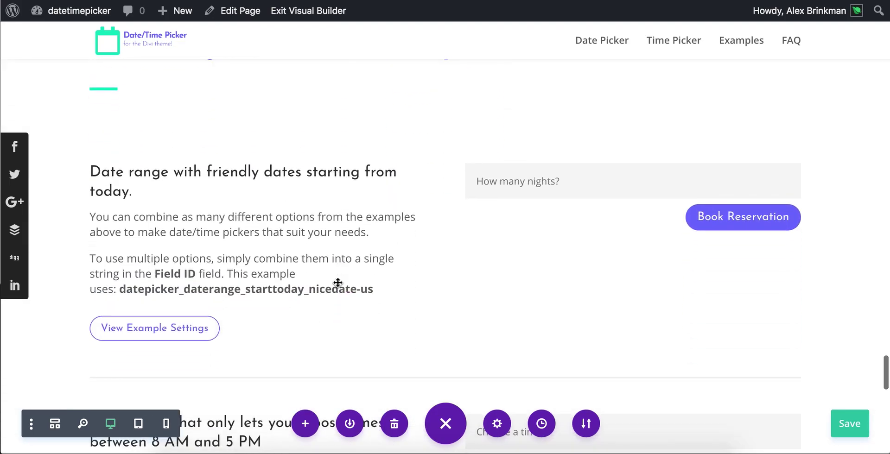
{"action": "scroll", "coordinate": [337, 283], "scroll_direction": "down", "scroll_amount": 8}
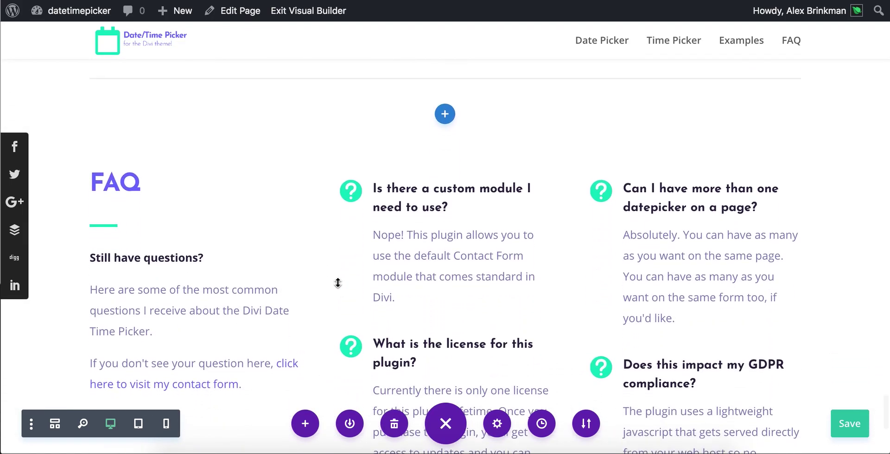
{"action": "scroll", "coordinate": [337, 283], "scroll_direction": "up", "scroll_amount": 4}
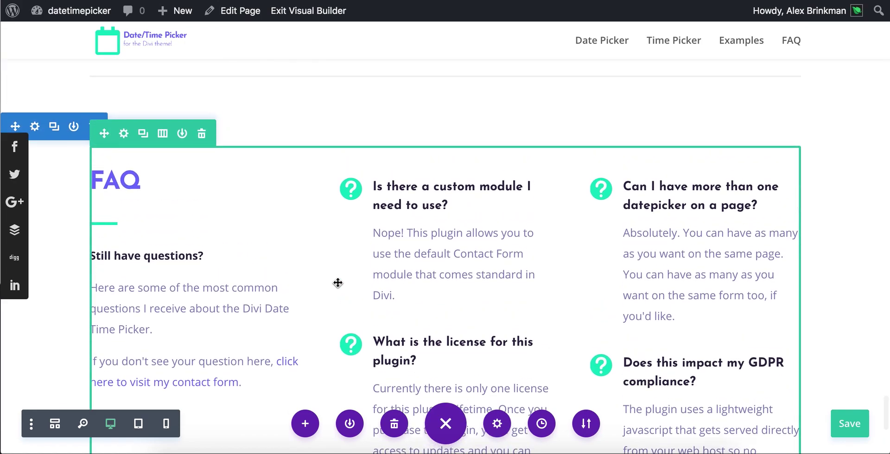
{"action": "scroll", "coordinate": [338, 283], "scroll_direction": "up", "scroll_amount": 3}
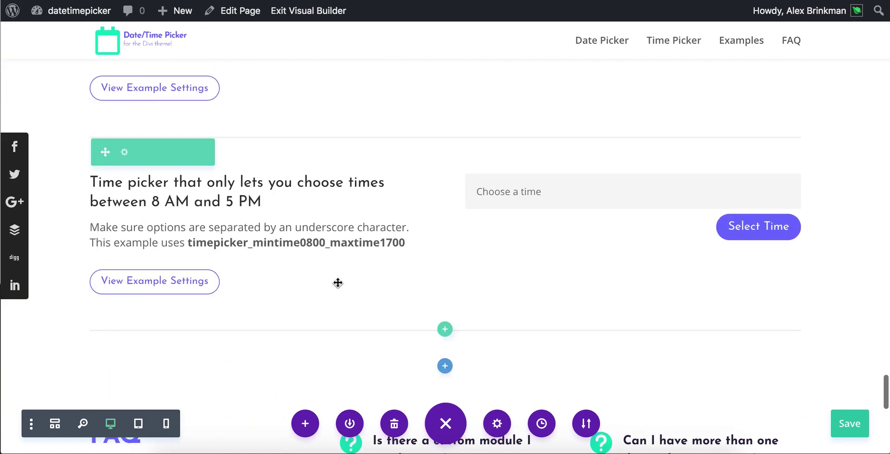